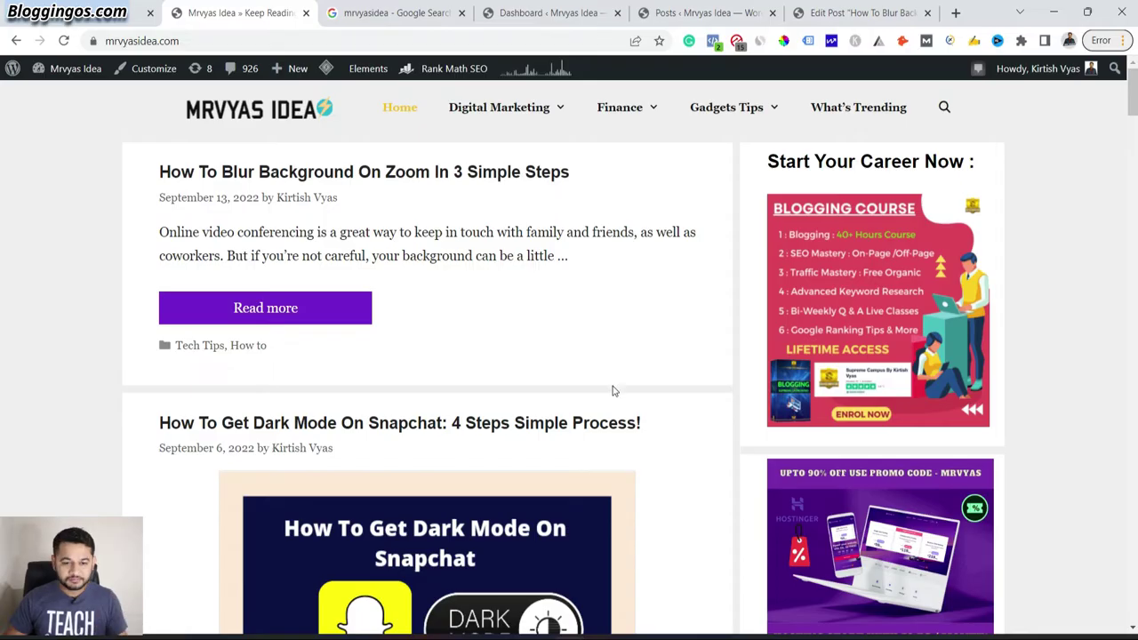
# Compare how posts with and without a featured image appear on the blog homepage and in the mrvyasidea Google Images results.
pyautogui.scroll(-5, 612, 440)
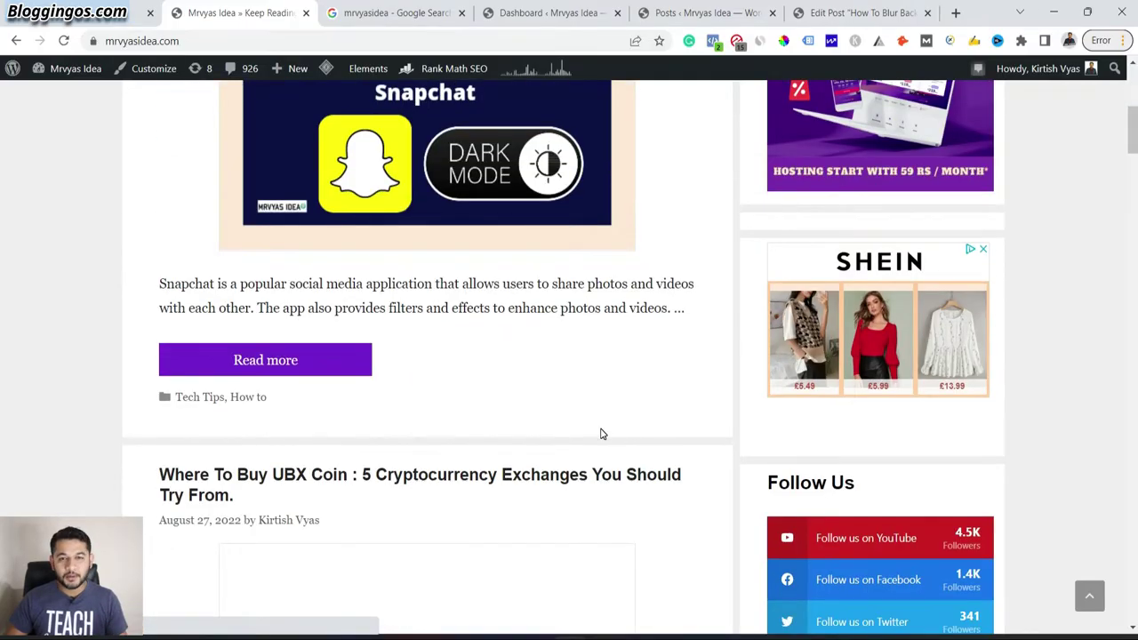
pyautogui.scroll(3, 600, 434)
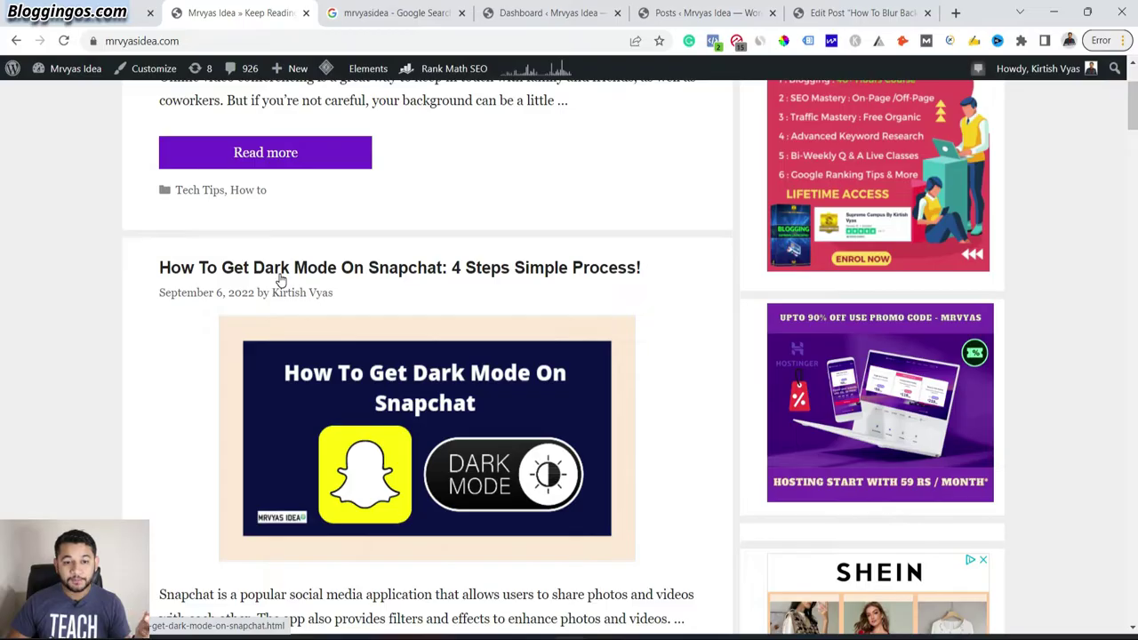
pyautogui.click(383, 13)
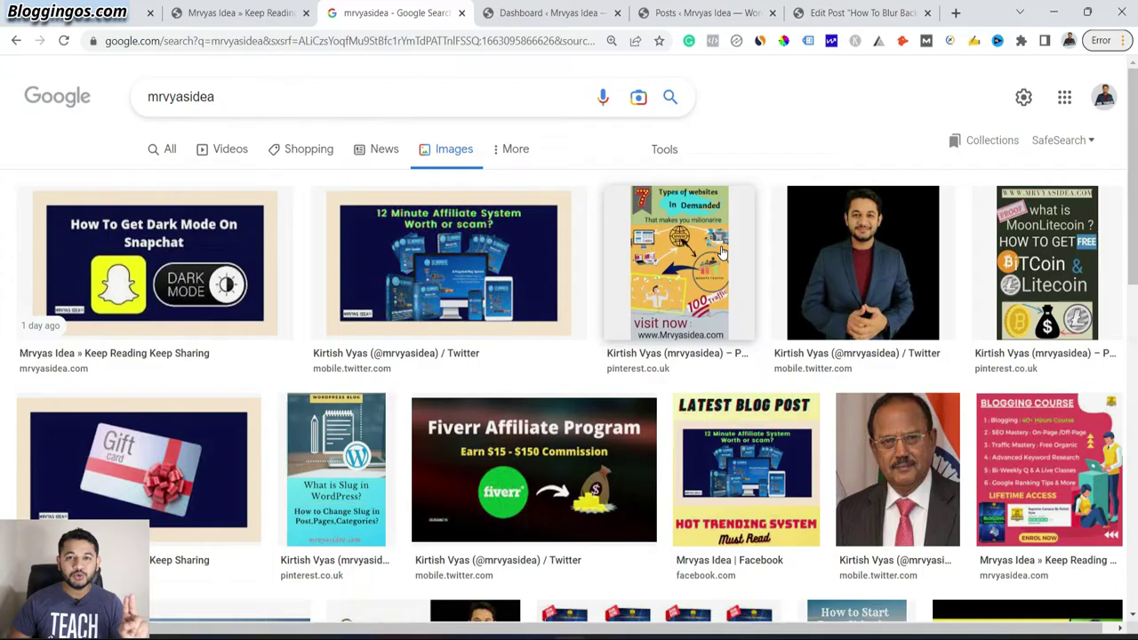
pyautogui.click(187, 12)
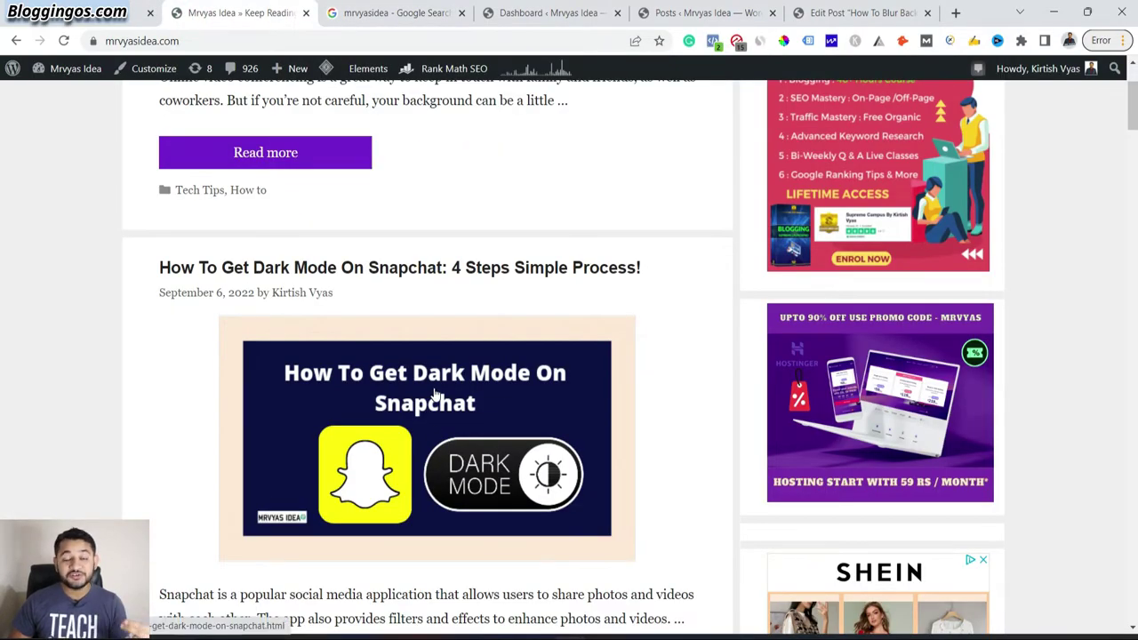
pyautogui.click(391, 13)
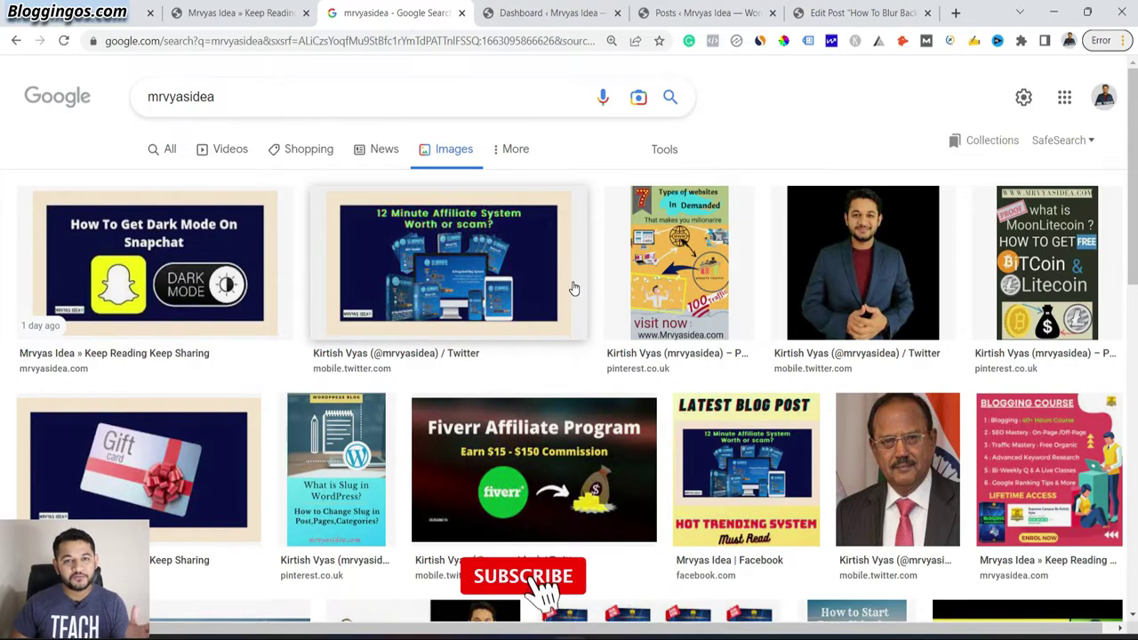
pyautogui.click(235, 13)
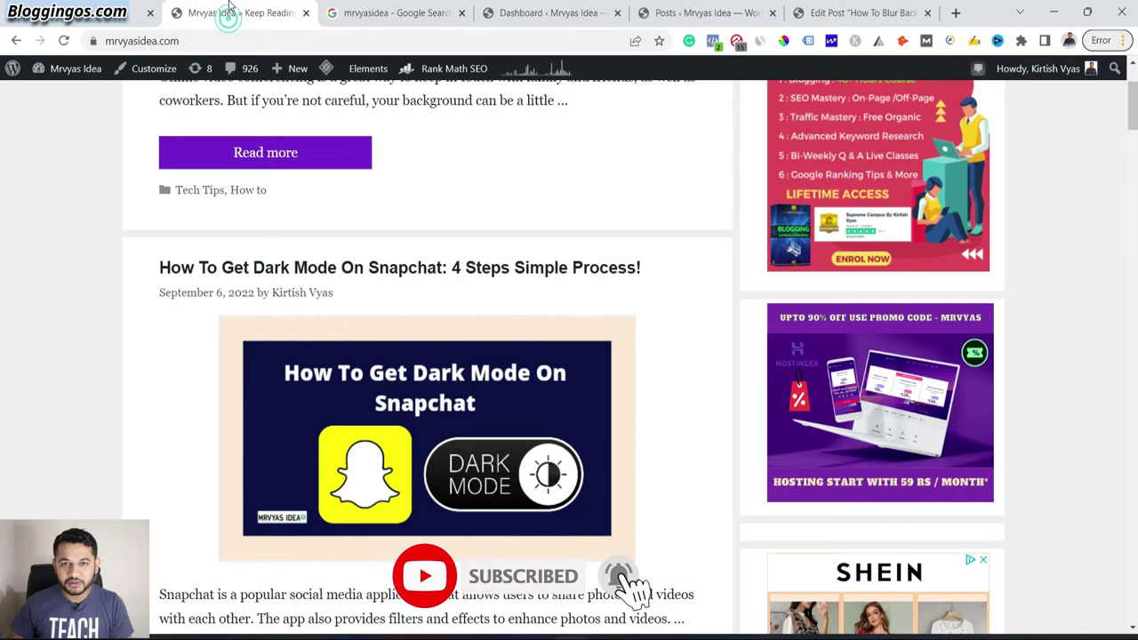
pyautogui.scroll(2, 457, 445)
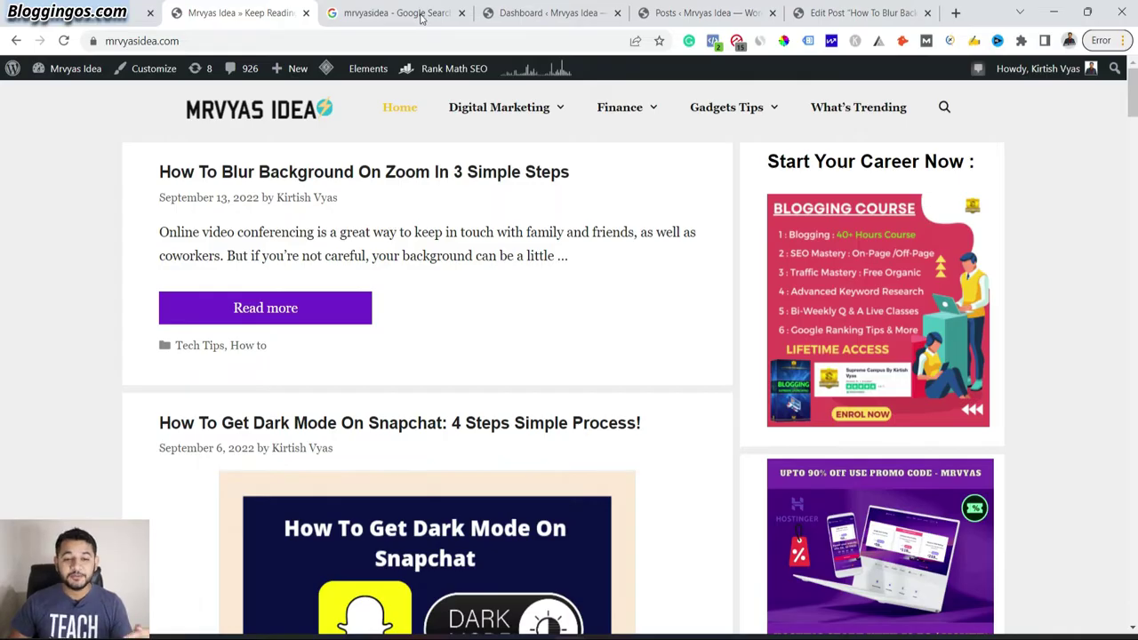
# From the WordPress dashboard's post list, open the "How To Blur Background On Zoom" post in the editor and look through its content.
pyautogui.click(523, 12)
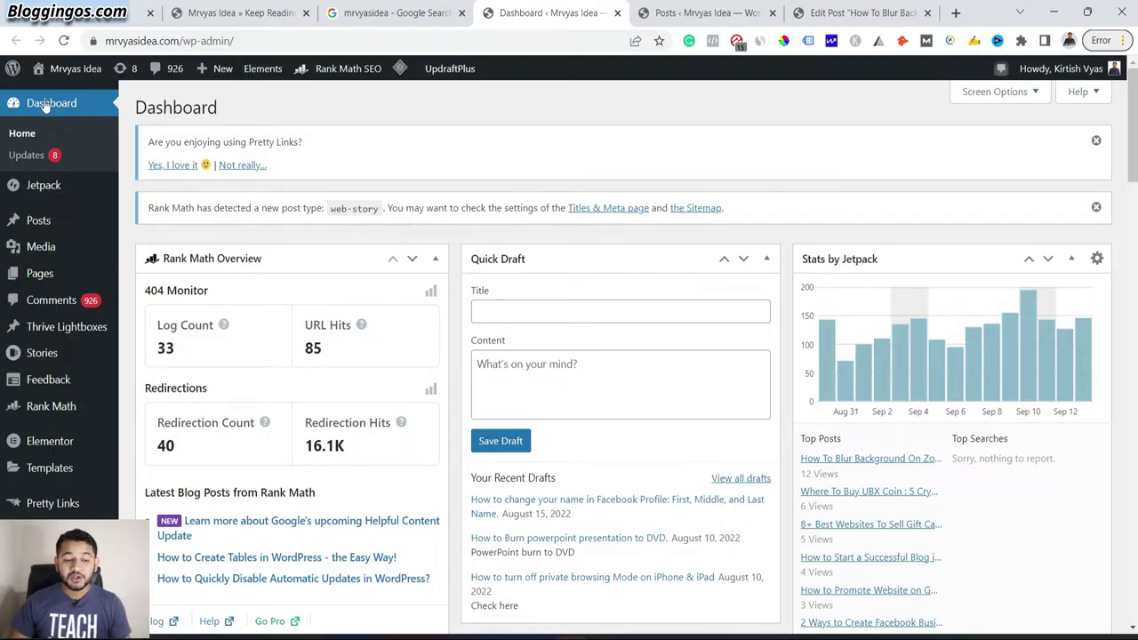
pyautogui.moveTo(39, 229)
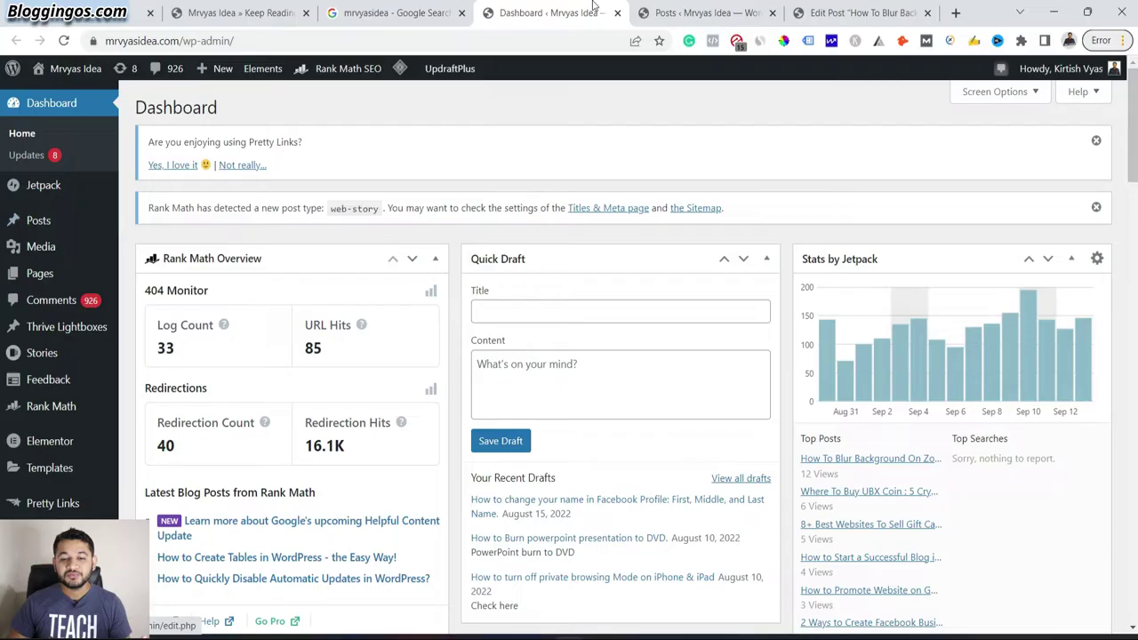
pyautogui.click(684, 12)
pyautogui.moveTo(305, 506)
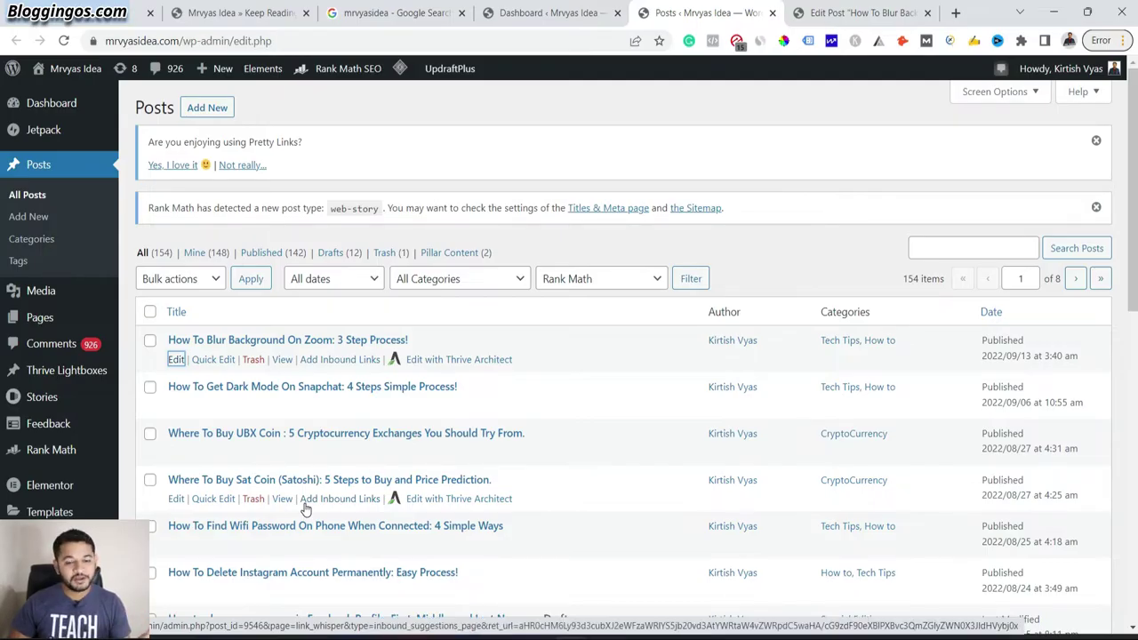
pyautogui.scroll(-4, 305, 507)
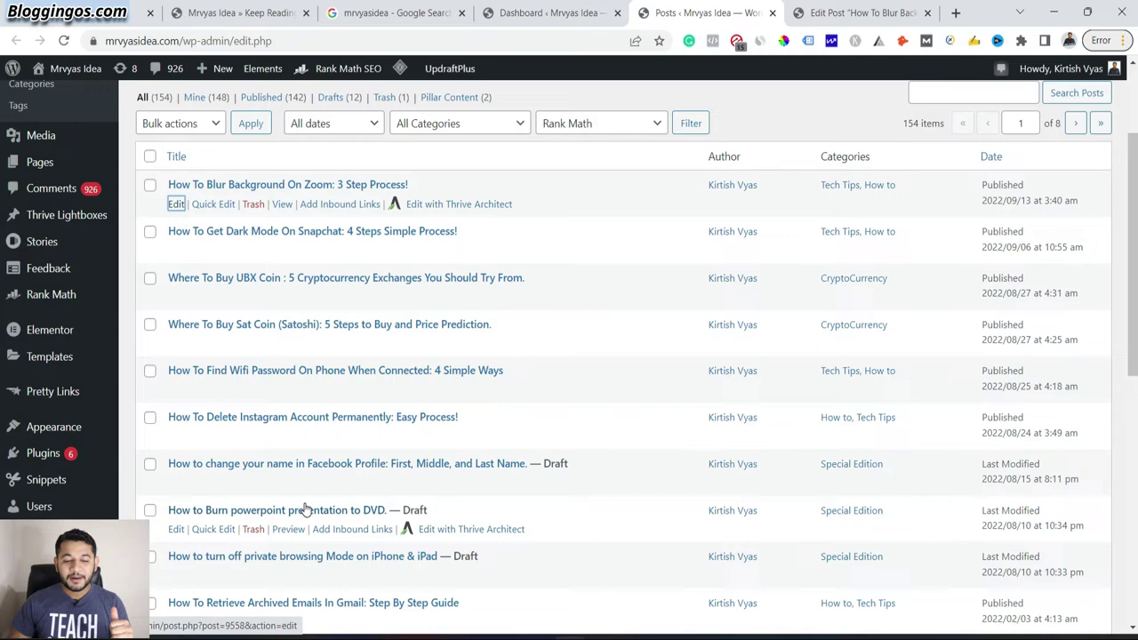
pyautogui.scroll(2, 305, 506)
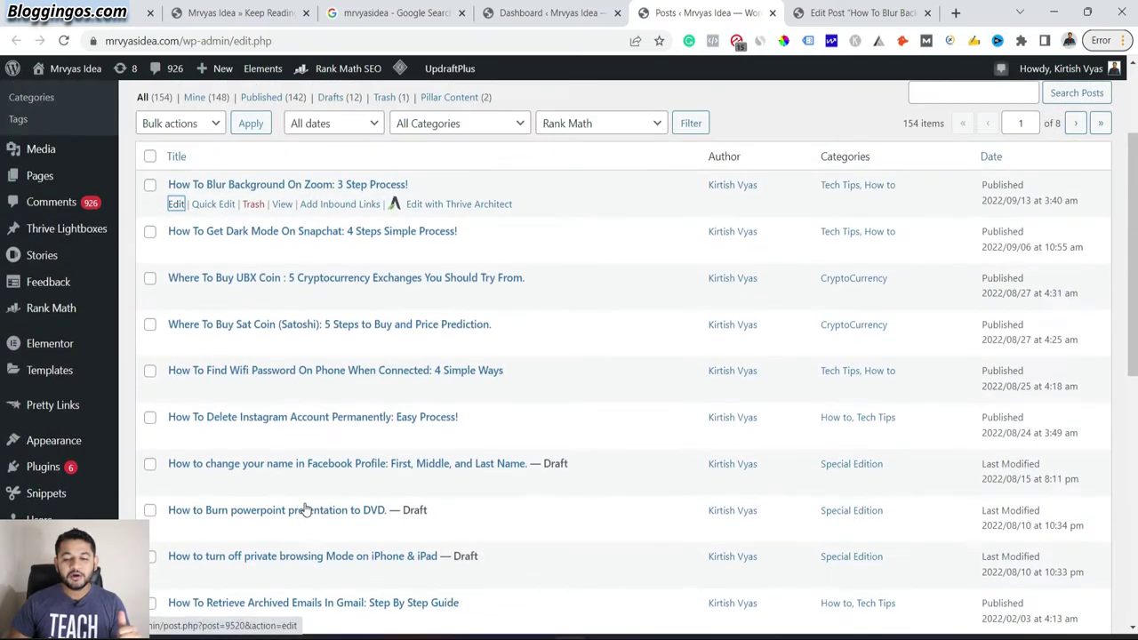
pyautogui.rightClick(189, 213)
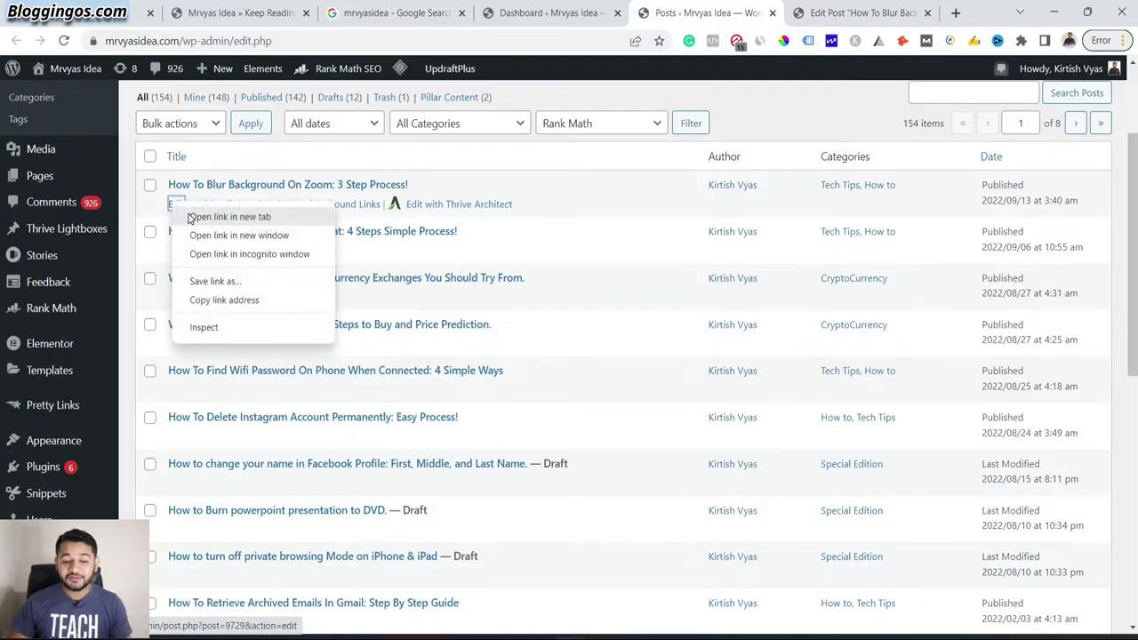
pyautogui.click(201, 218)
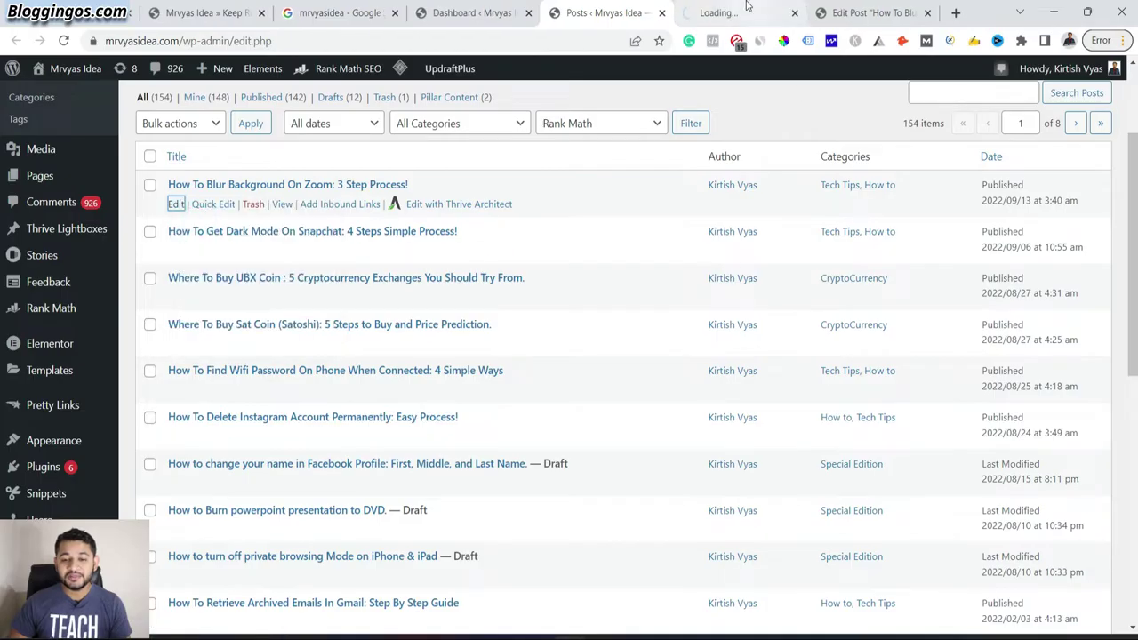
pyautogui.click(841, 11)
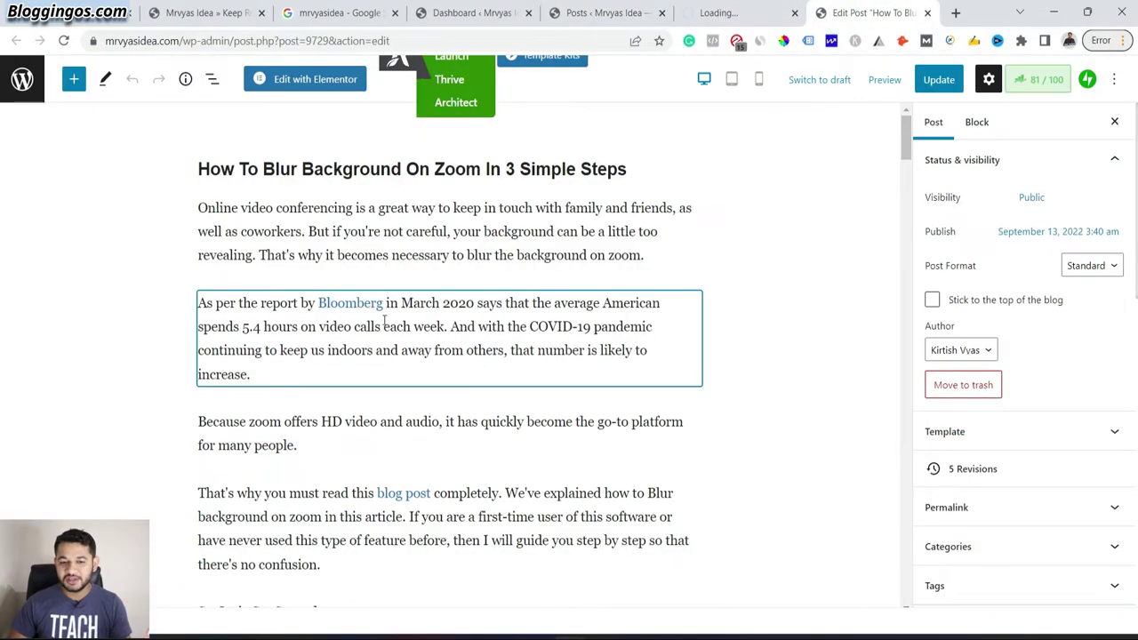
pyautogui.scroll(-10, 378, 306)
pyautogui.scroll(-3, 384, 321)
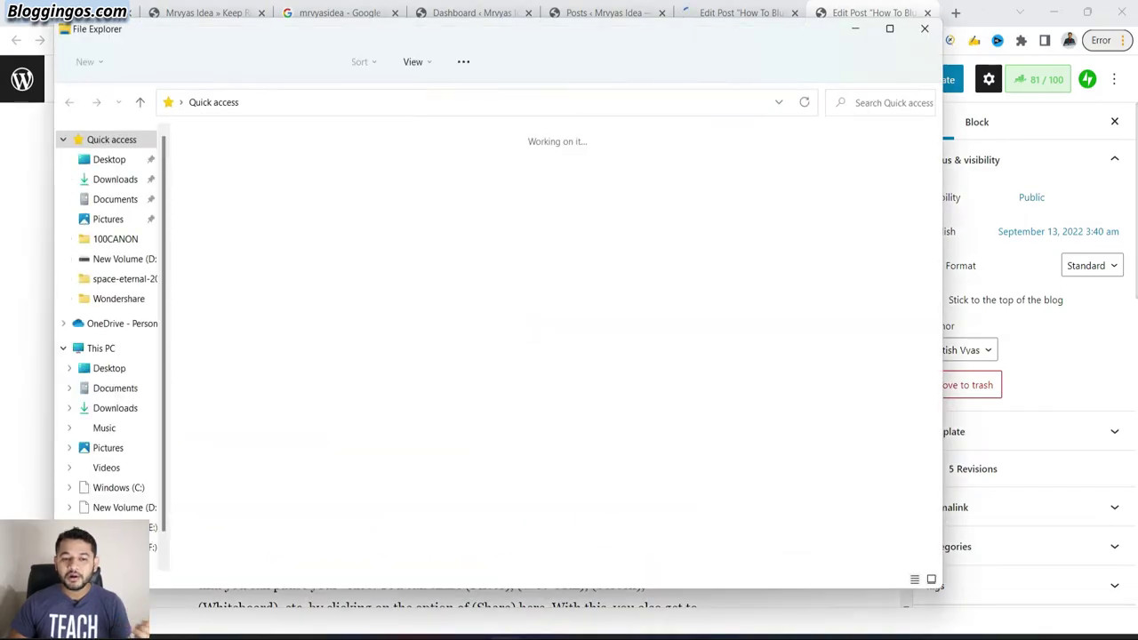
# Preview the "WordPress Blog Font (2)" image from the Downloads folder, then return to the post editor.
pyautogui.click(103, 179)
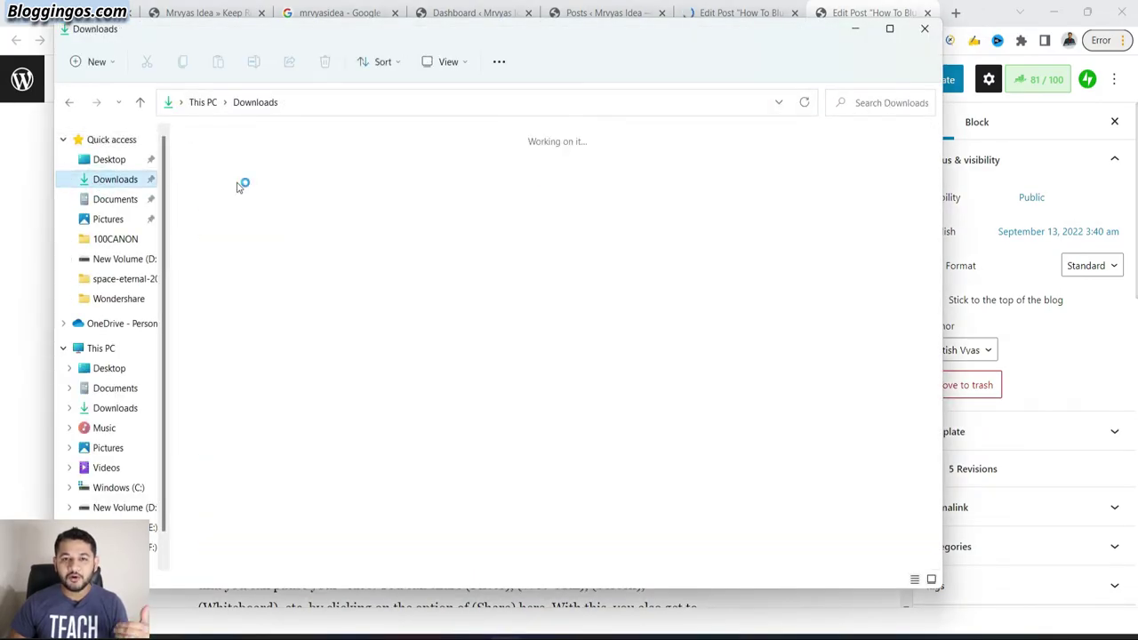
pyautogui.click(261, 269)
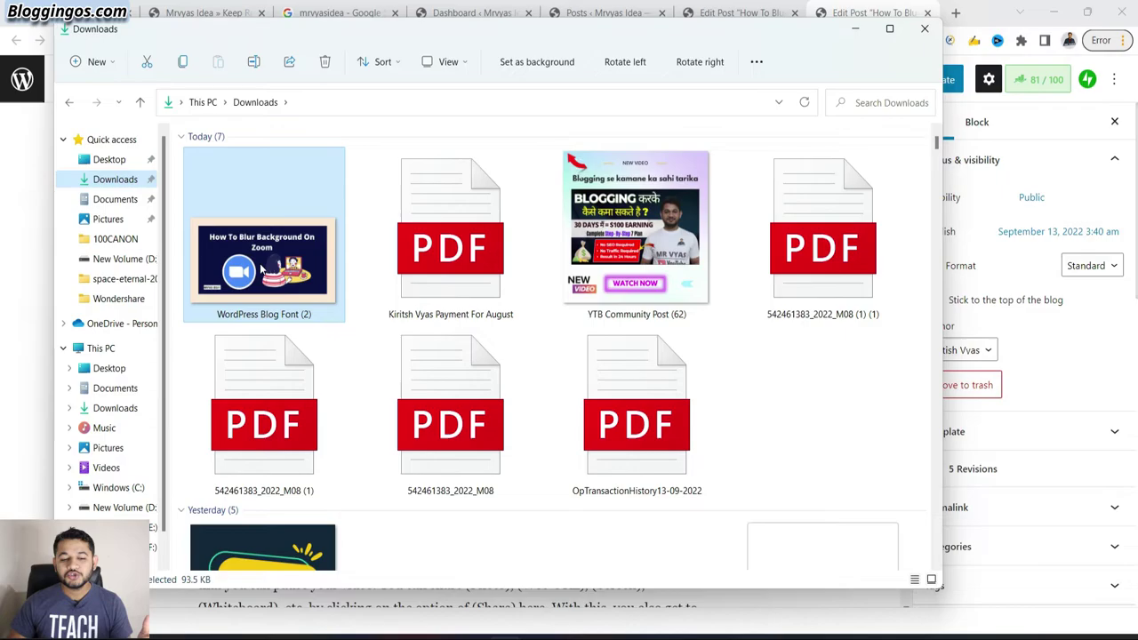
pyautogui.doubleClick(318, 262)
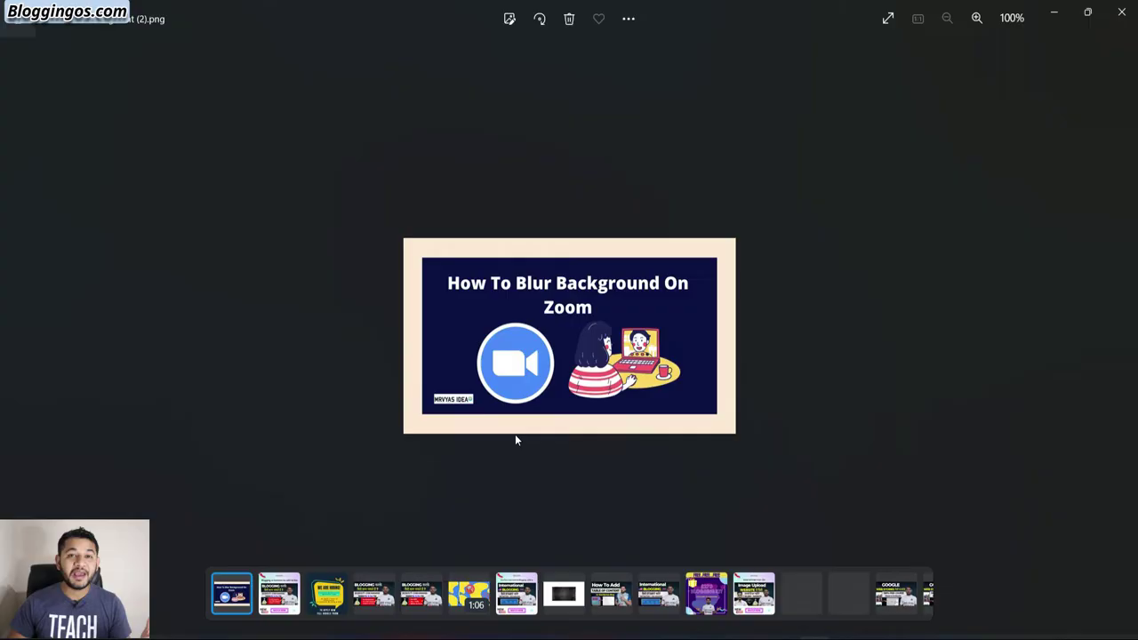
pyautogui.click(1055, 14)
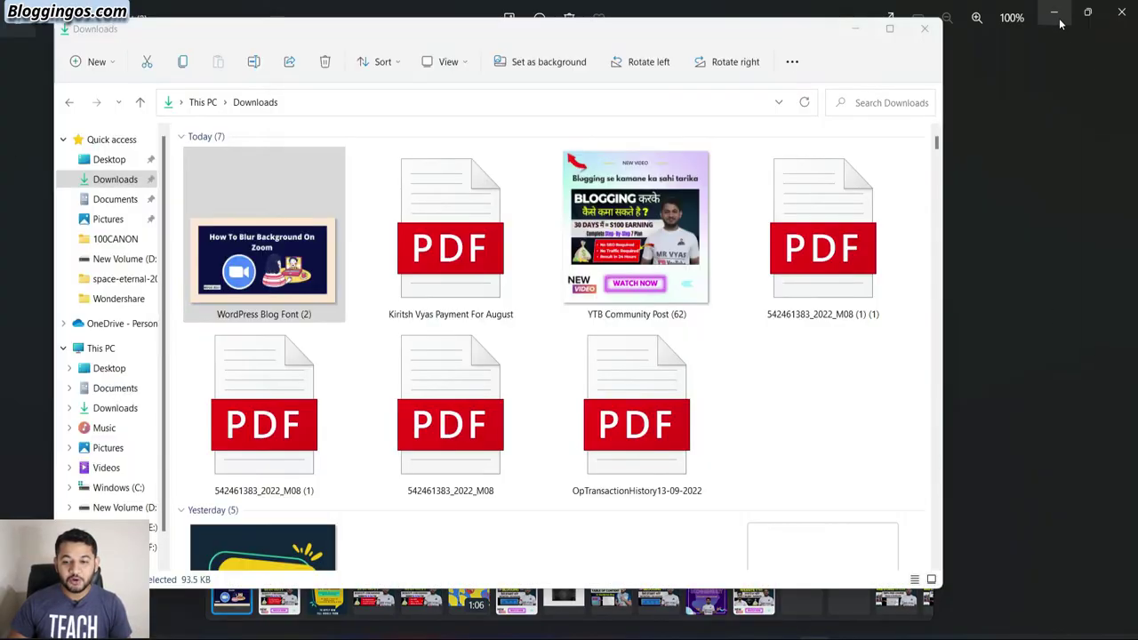
pyautogui.click(855, 29)
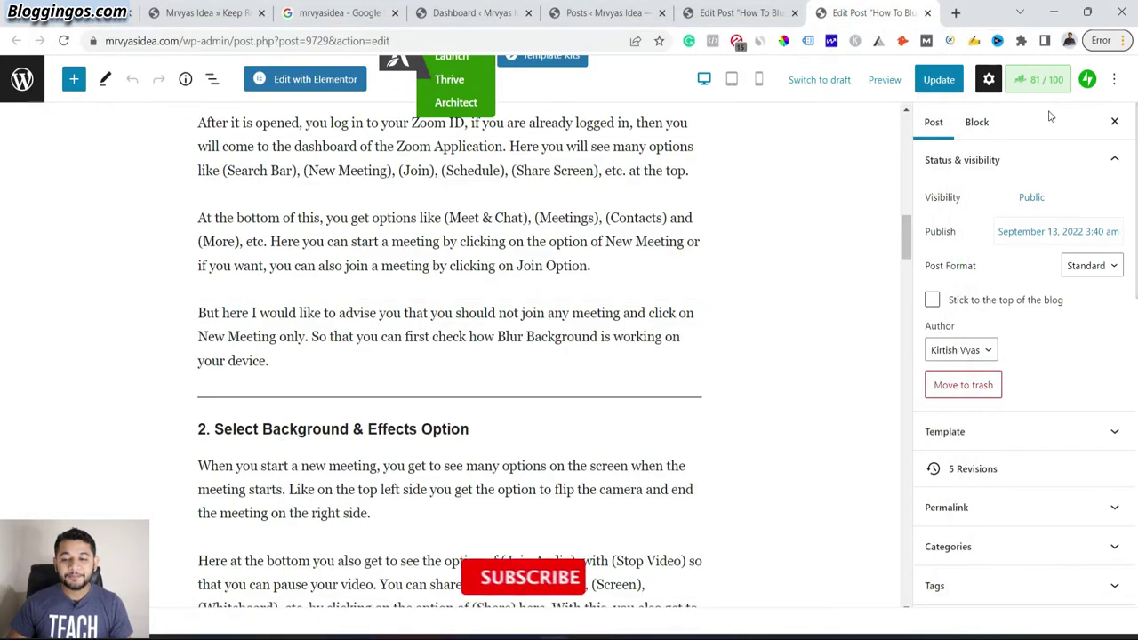
# Open the Media Library from the post's Featured image settings to choose a featured image.
pyautogui.click(991, 83)
pyautogui.click(990, 82)
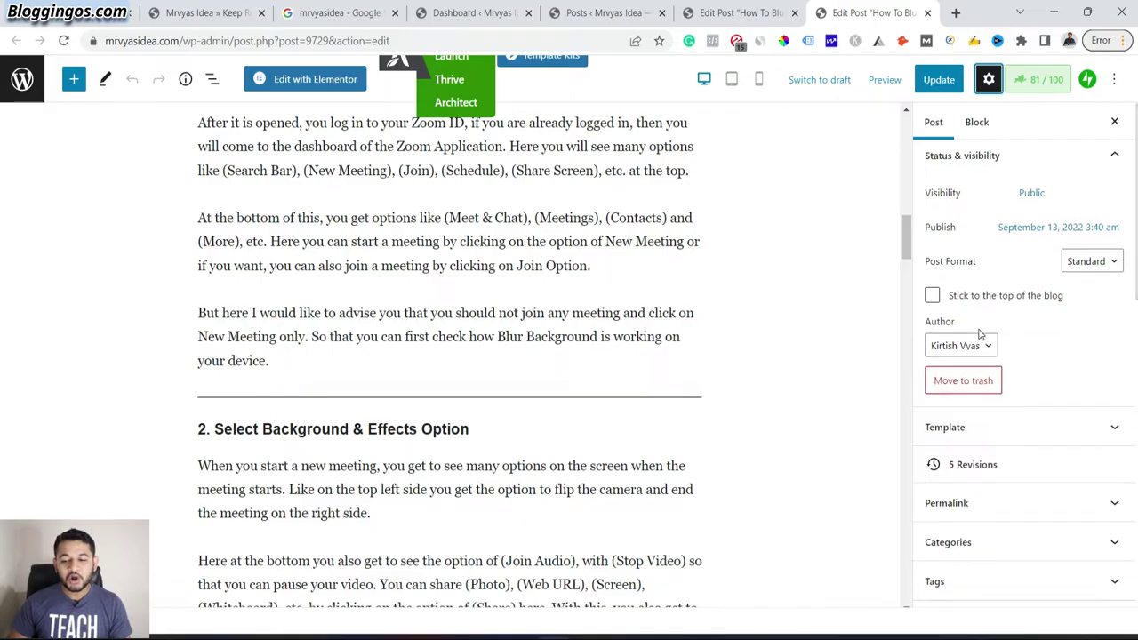
pyautogui.scroll(-3, 981, 338)
pyautogui.click(1114, 392)
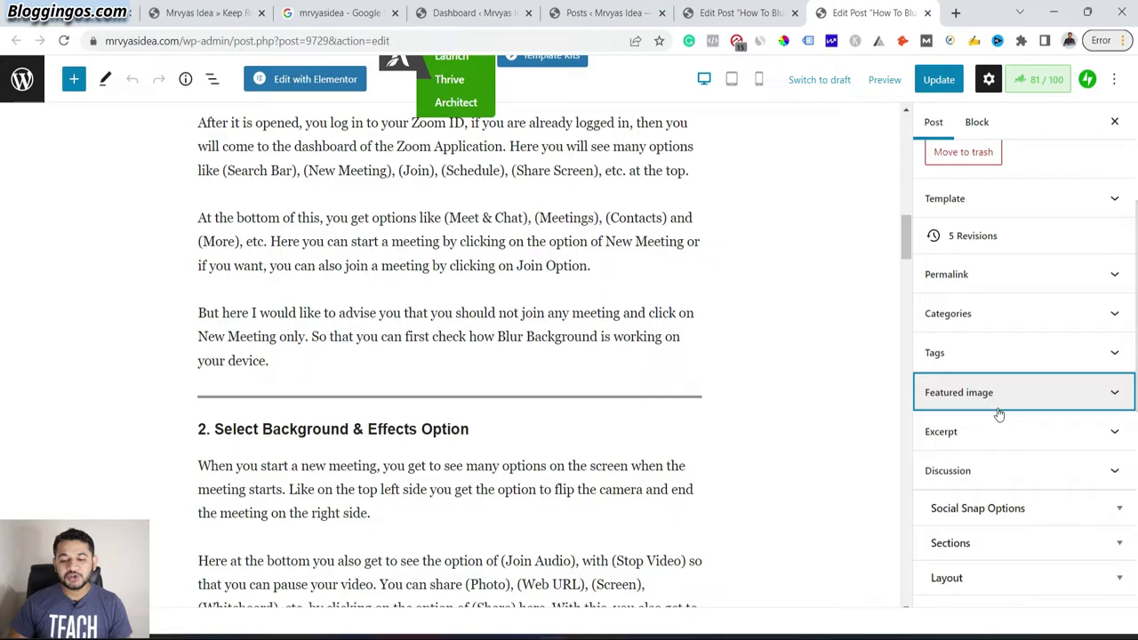
pyautogui.click(1111, 396)
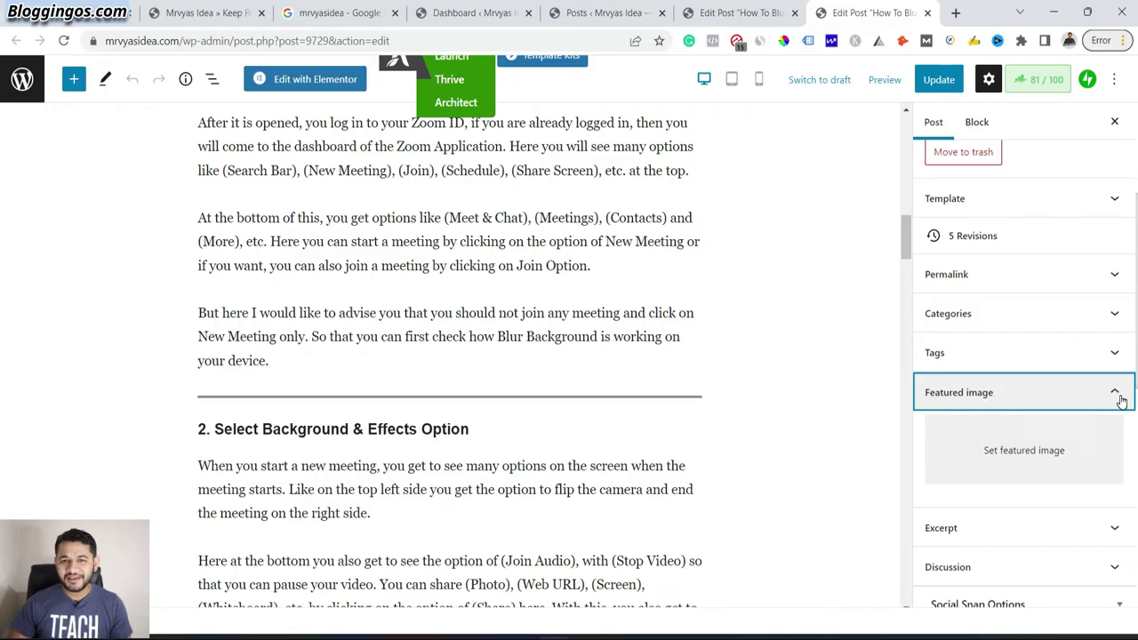
pyautogui.click(1017, 448)
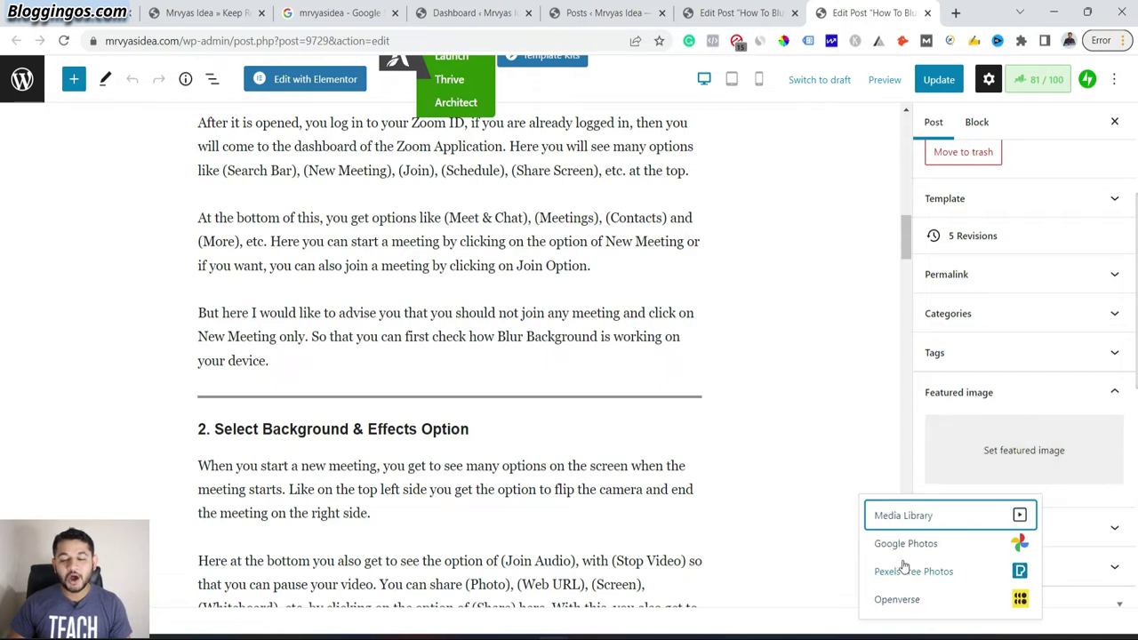
pyautogui.click(919, 519)
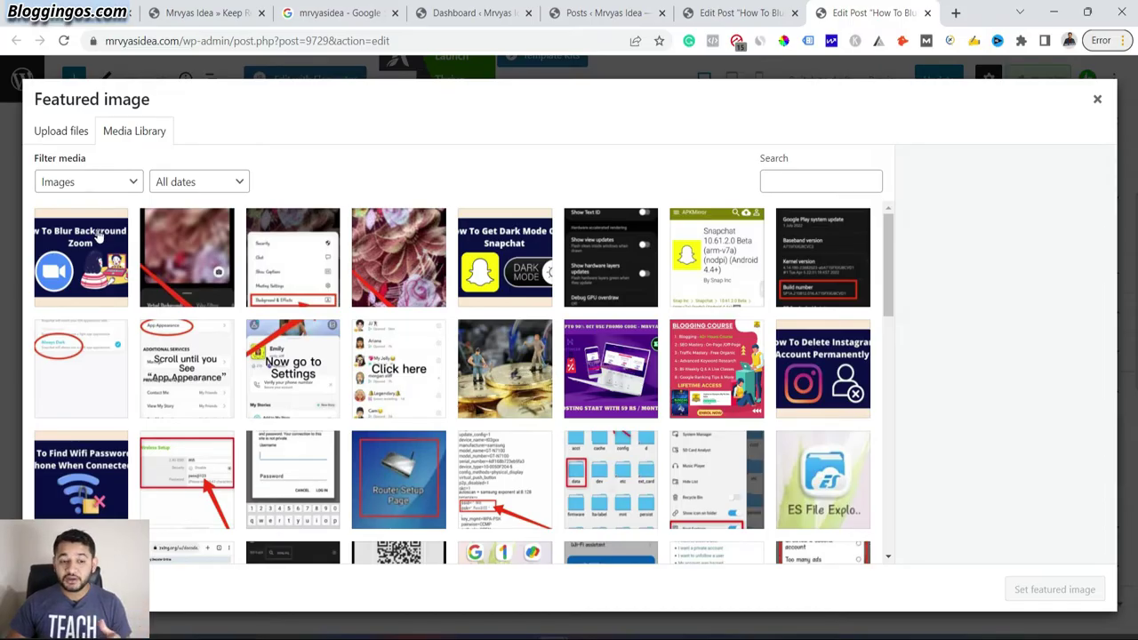
# Upload the file "Youtube Thumbnails_New (23)" from the Downloads folder to the media library.
pyautogui.click(65, 133)
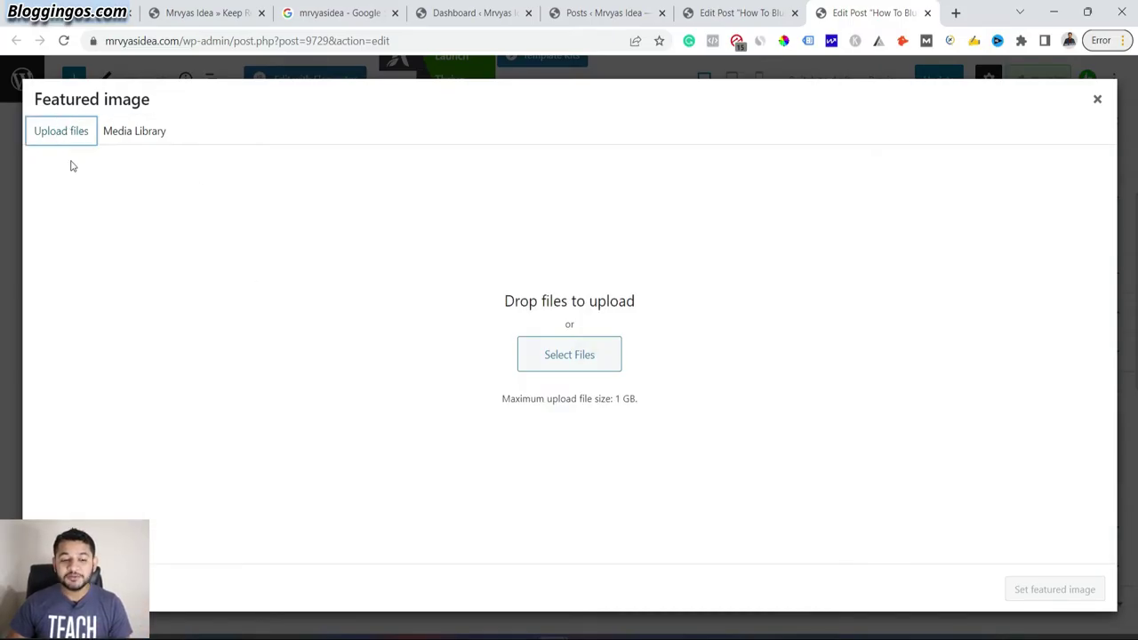
pyautogui.click(571, 357)
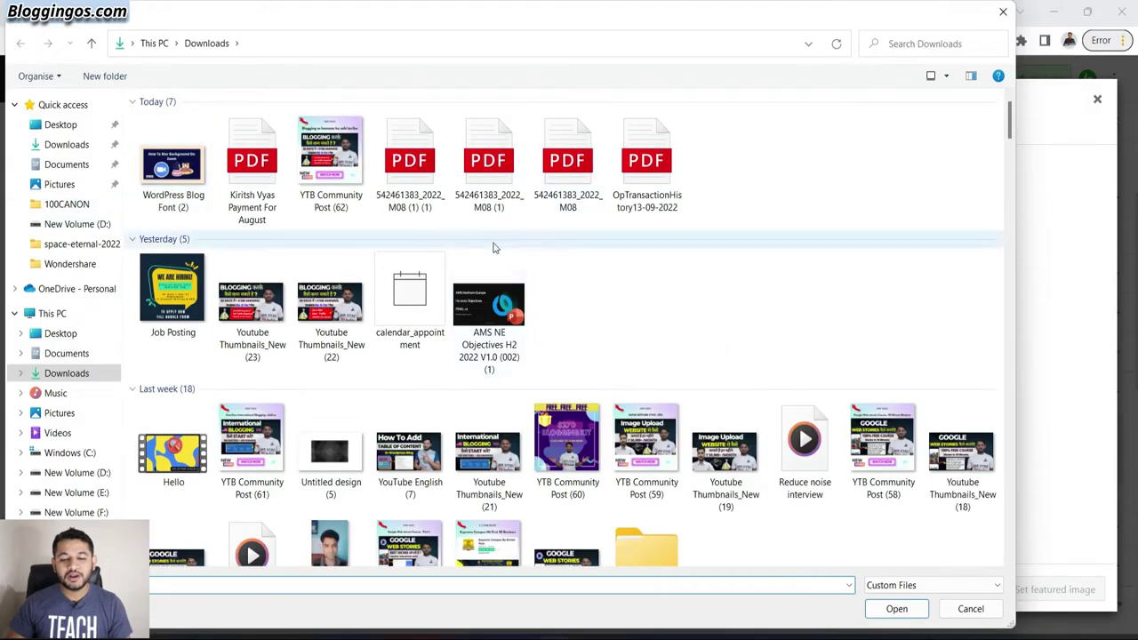
pyautogui.click(266, 299)
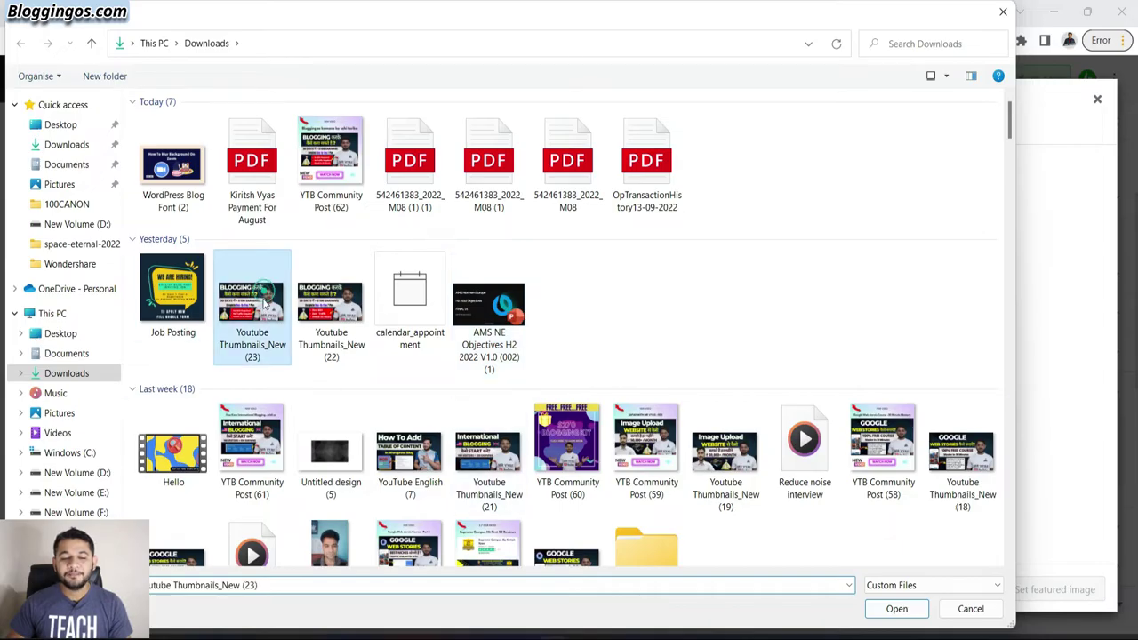
pyautogui.click(889, 608)
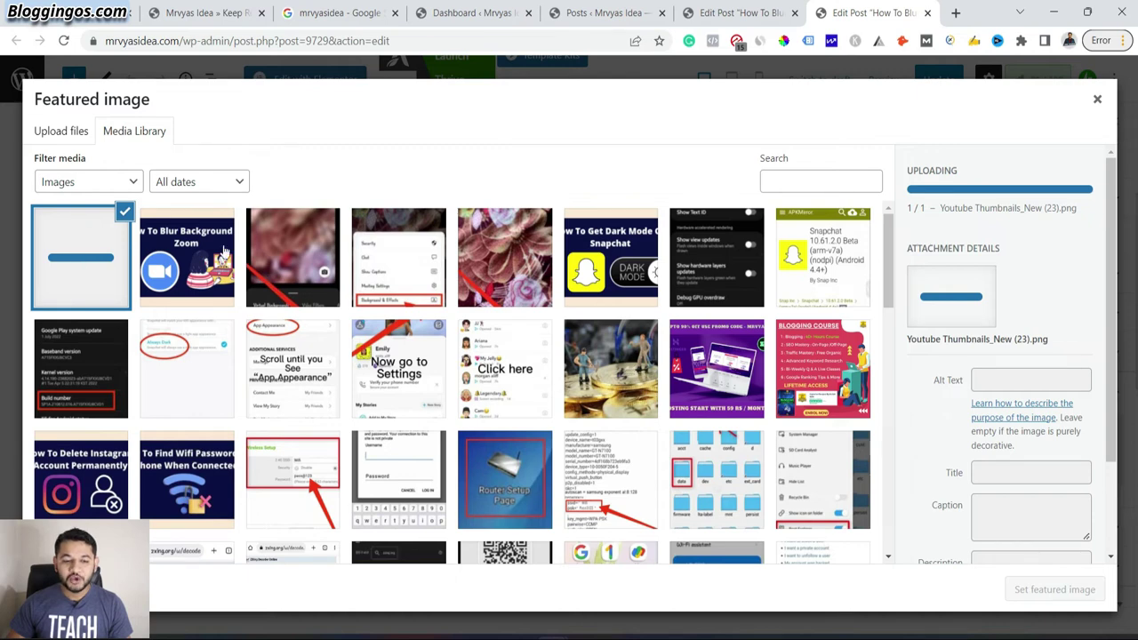
# Select the WordPress-Blog-Font-2.png image in the media library and review its alt text and title.
pyautogui.click(196, 248)
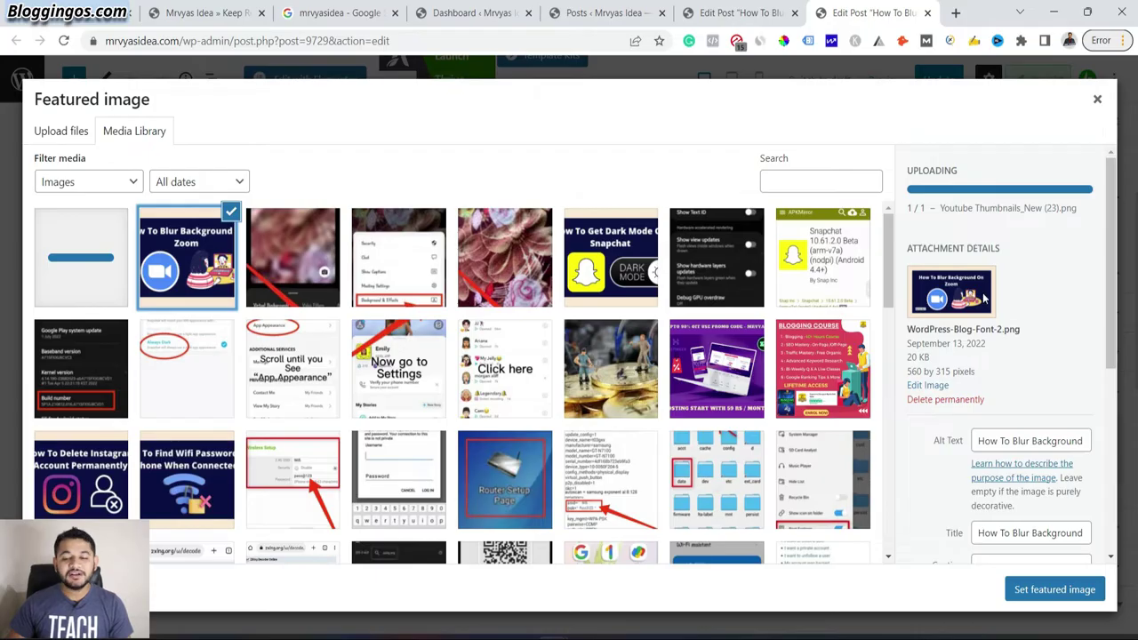
pyautogui.scroll(-4, 983, 301)
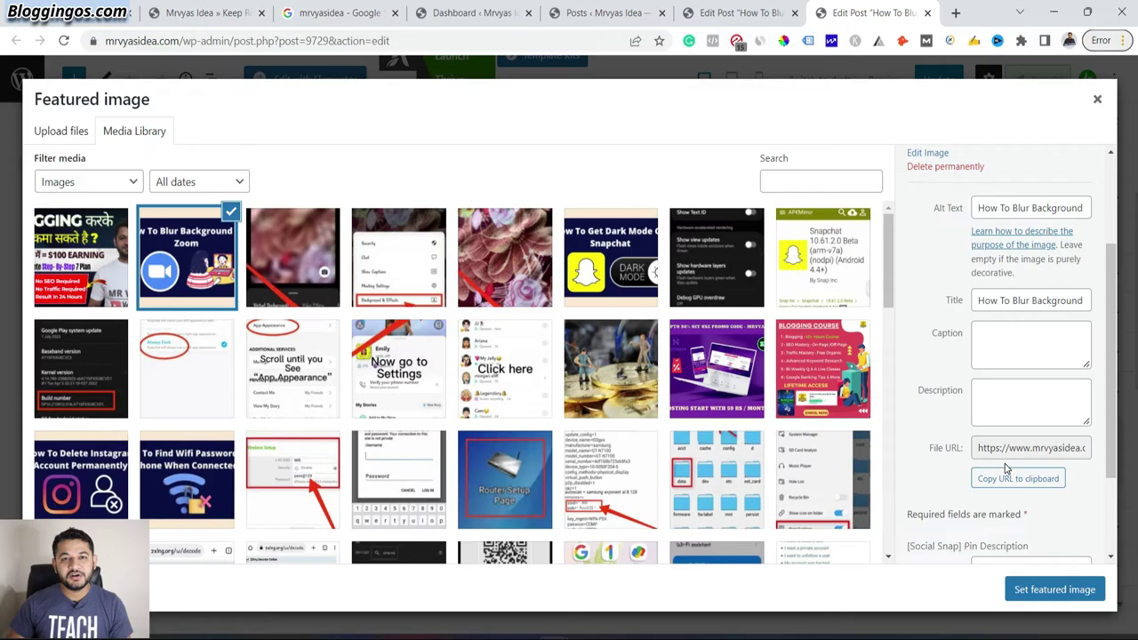
pyautogui.scroll(1, 996, 355)
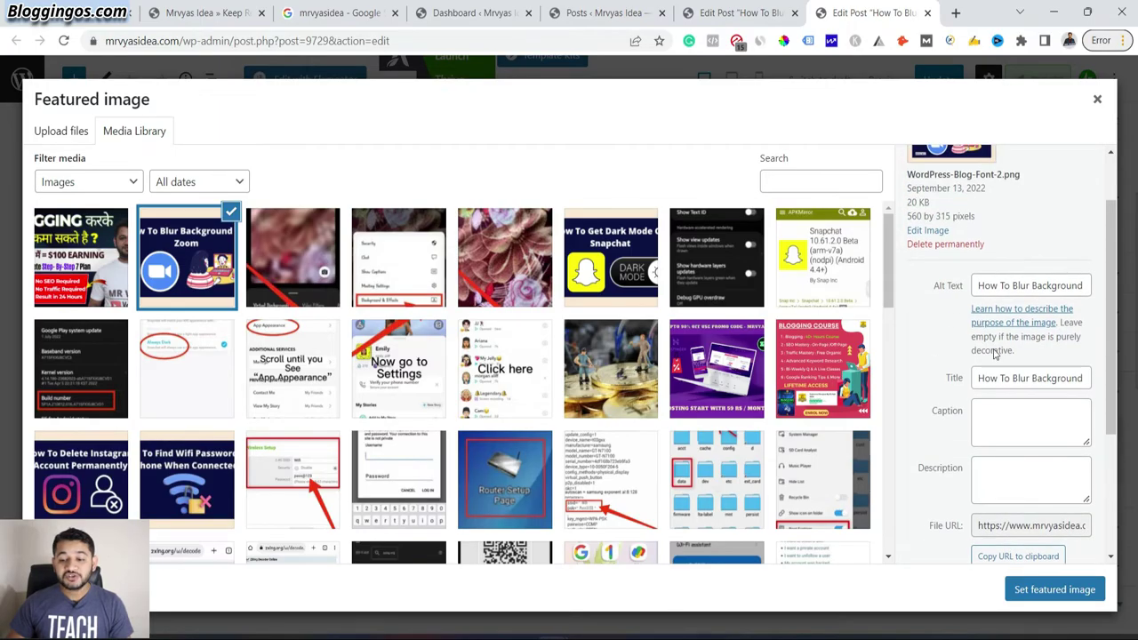
pyautogui.moveTo(979, 282); pyautogui.dragTo(1098, 291)
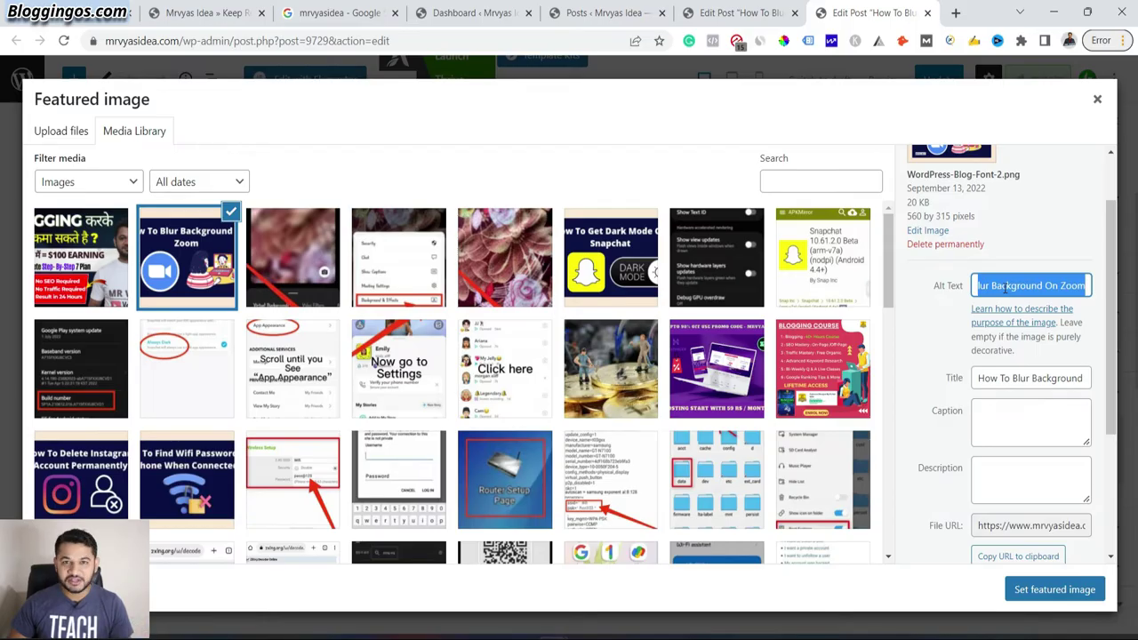
pyautogui.moveTo(981, 378); pyautogui.dragTo(1104, 386)
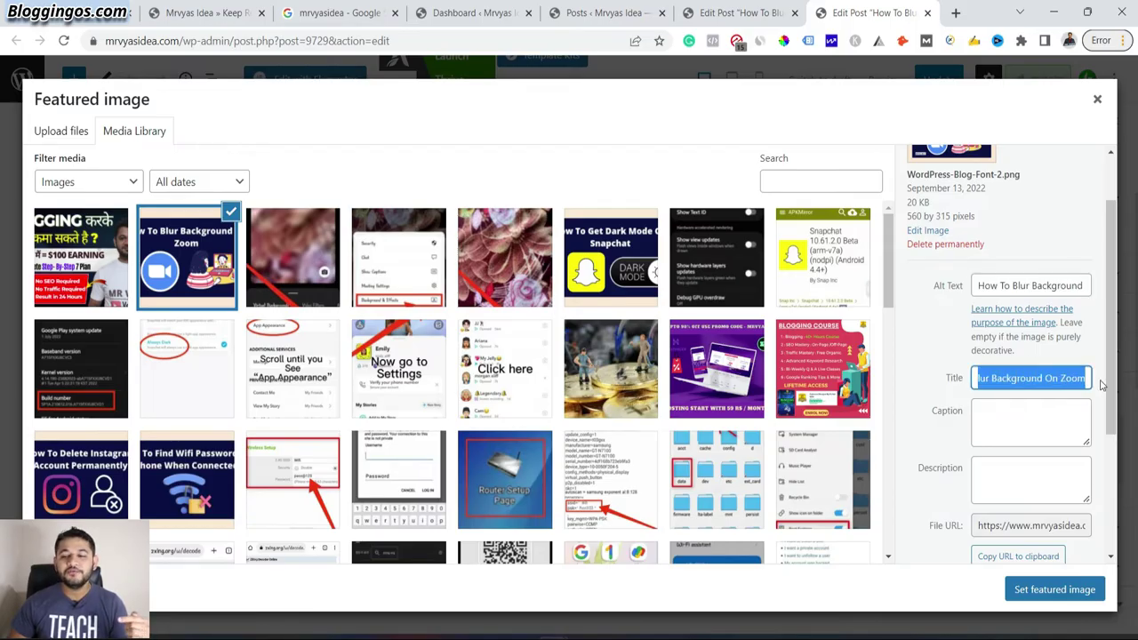
# Review the selected WordPress-Blog-Font-2.png image's title and remaining attachment details, set it as the featured image, and update the post.
pyautogui.click(804, 181)
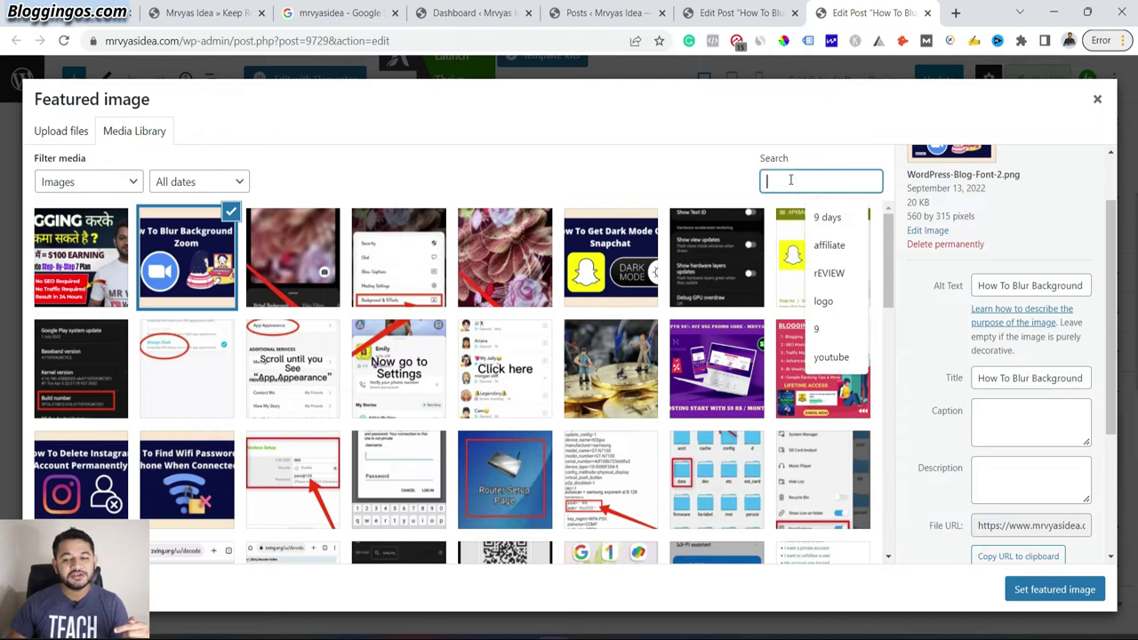
pyautogui.moveTo(978, 378); pyautogui.dragTo(1109, 377)
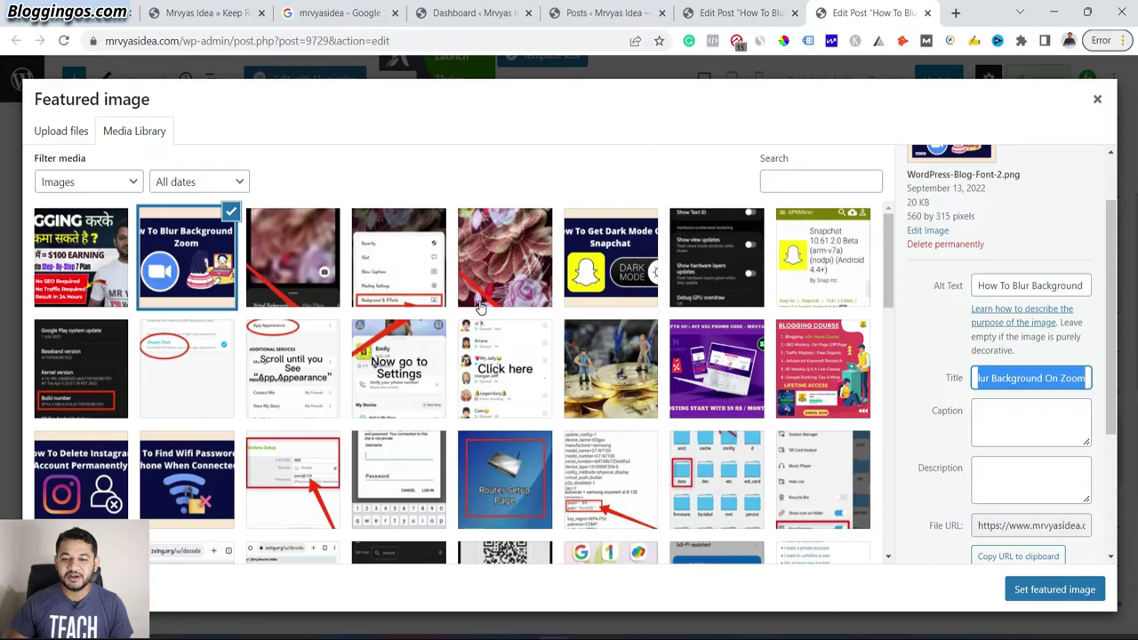
pyautogui.scroll(-3, 981, 382)
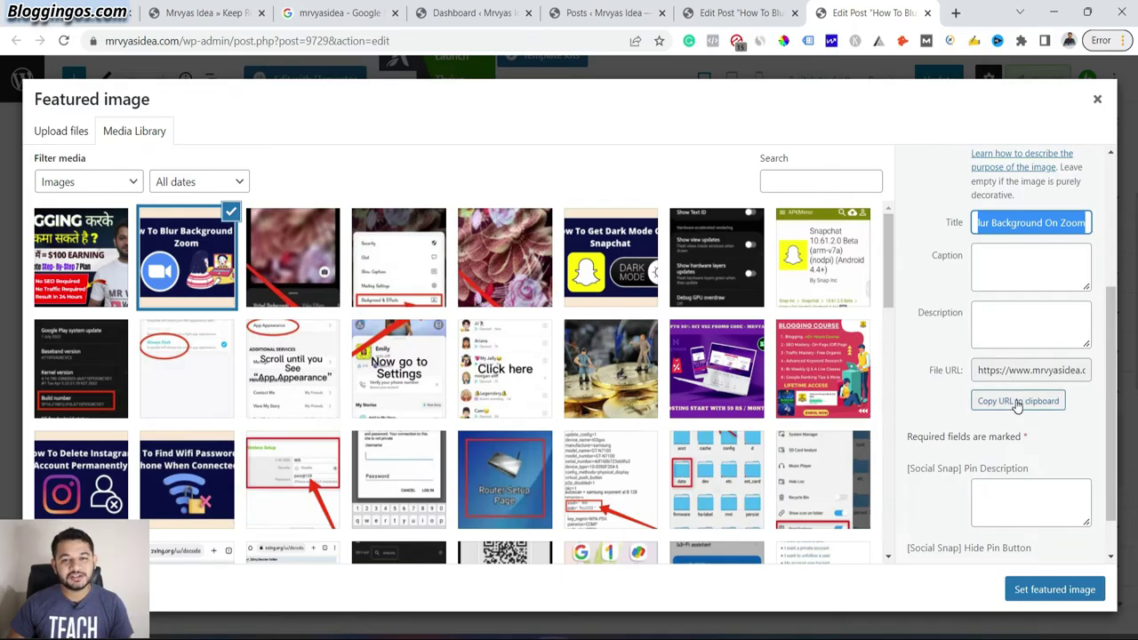
pyautogui.scroll(-1, 1018, 404)
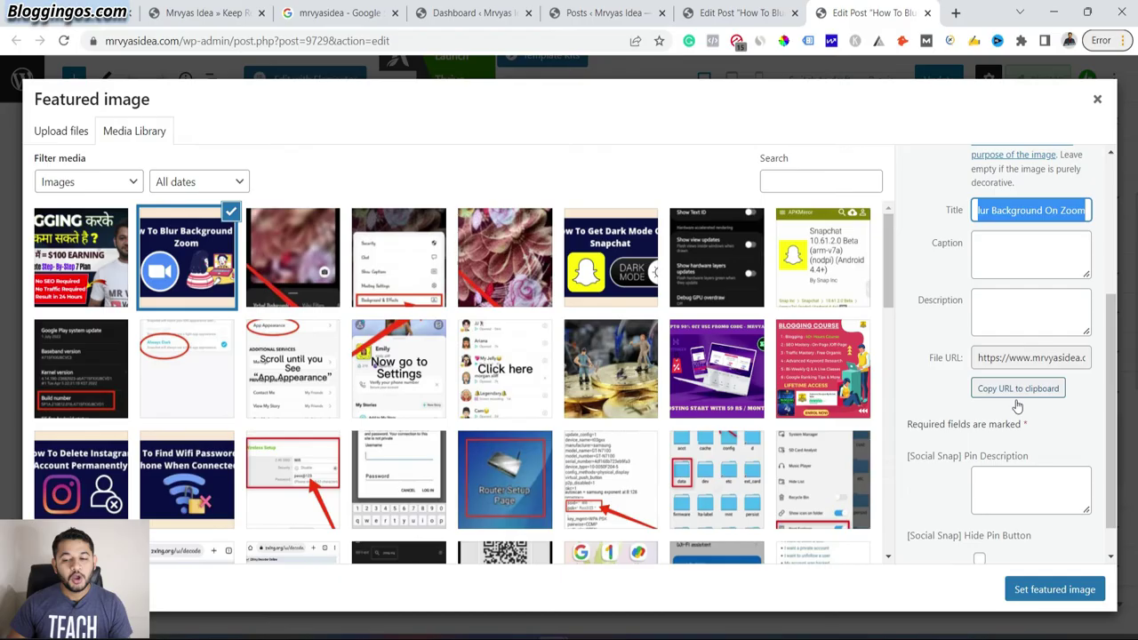
pyautogui.click(1082, 598)
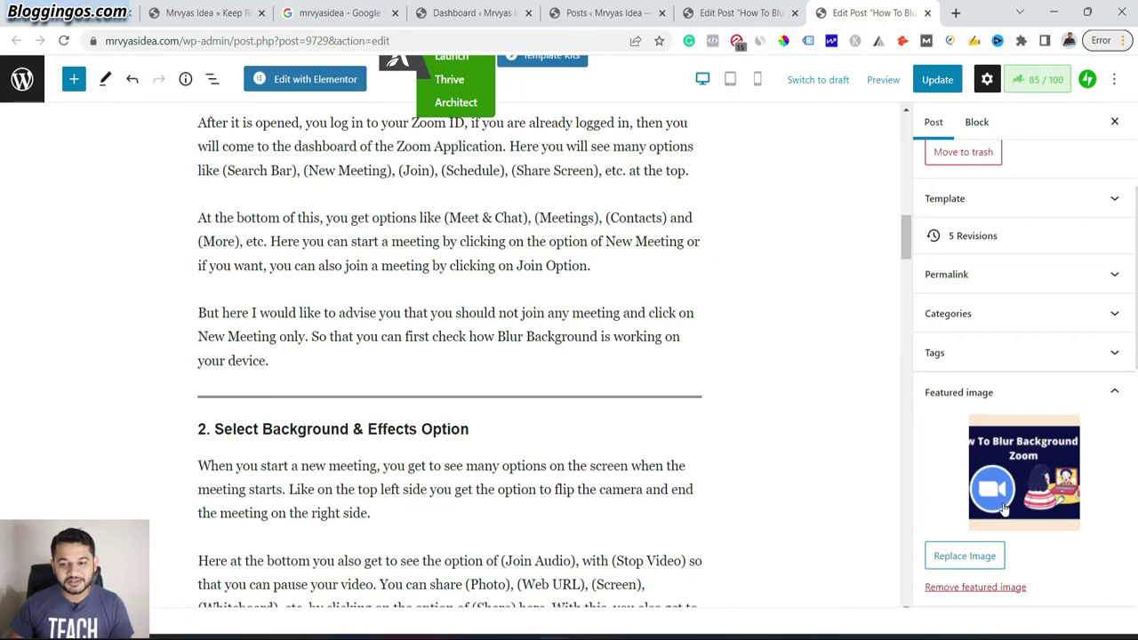
pyautogui.click(944, 80)
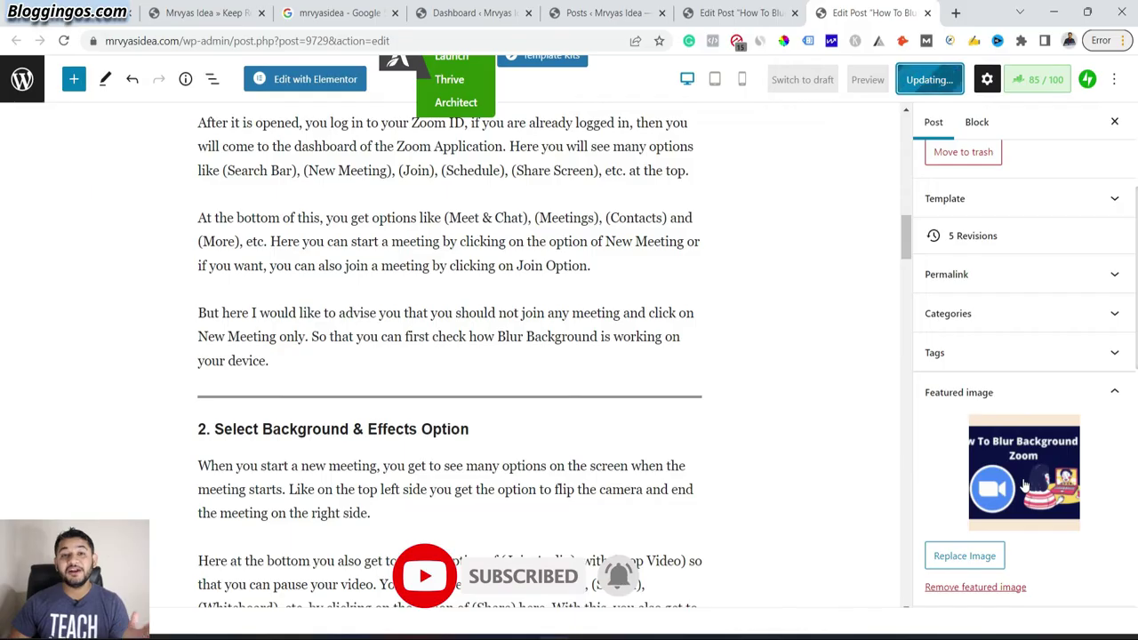
# Reload the blog's homepage to check the featured image on "How To Blur Background On Zoom In 3 Simple Steps", and open the full post.
pyautogui.click(327, 12)
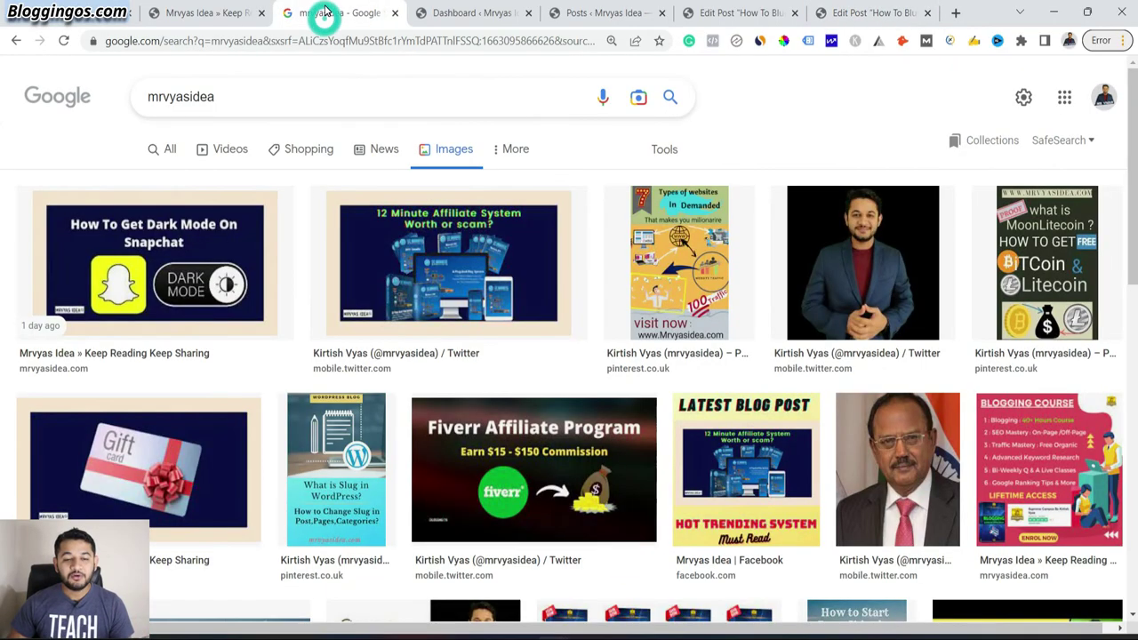
pyautogui.click(179, 9)
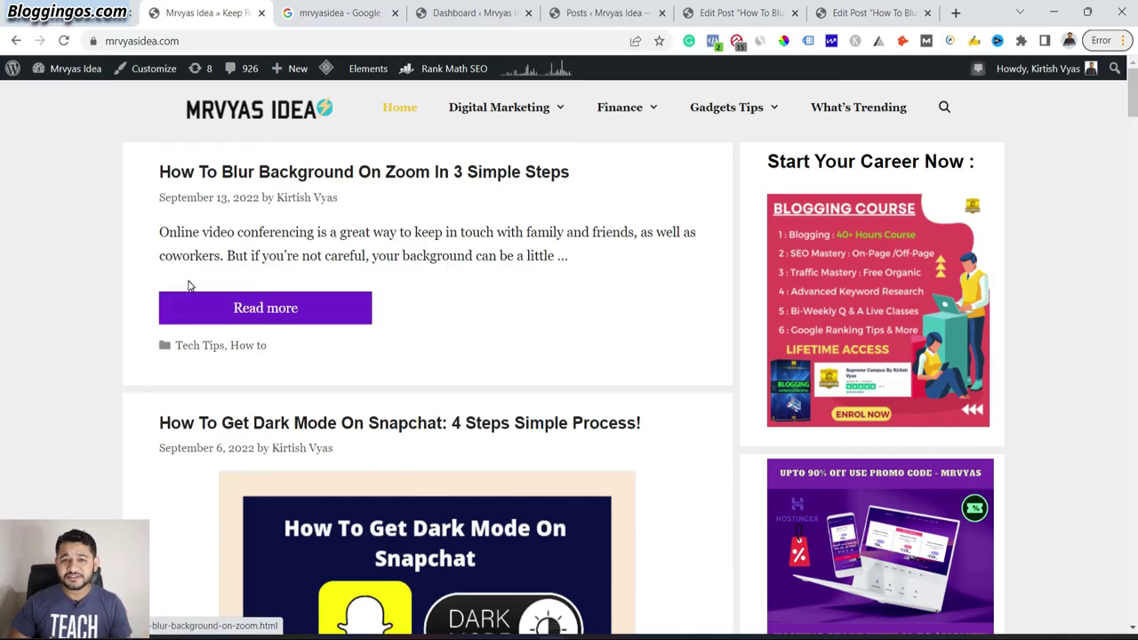
pyautogui.click(65, 41)
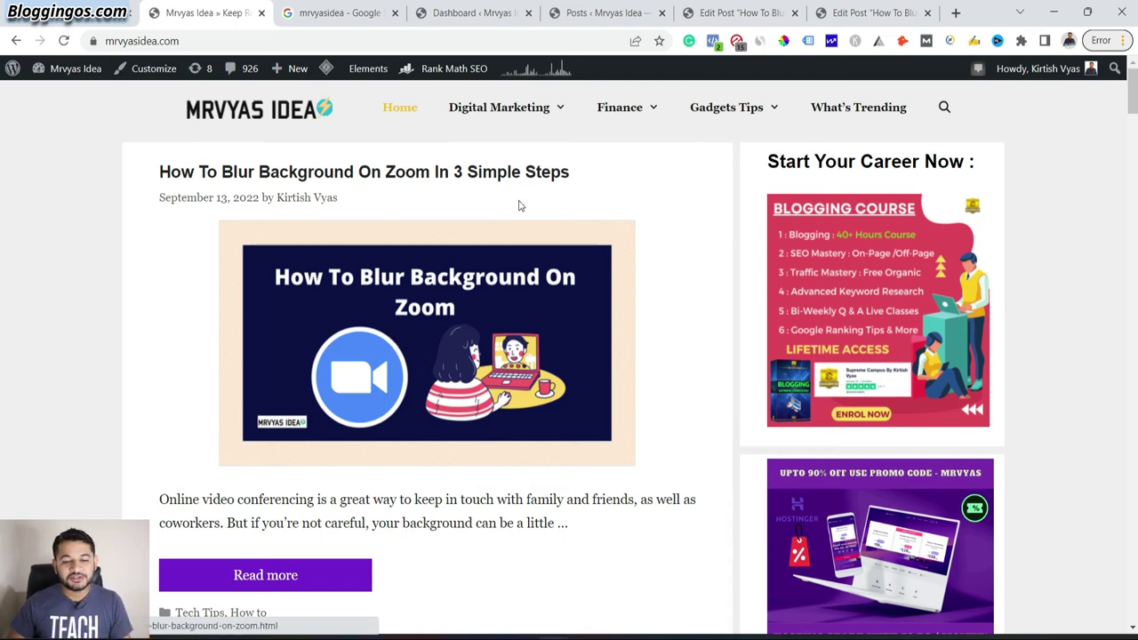
pyautogui.moveTo(619, 172); pyautogui.dragTo(158, 176)
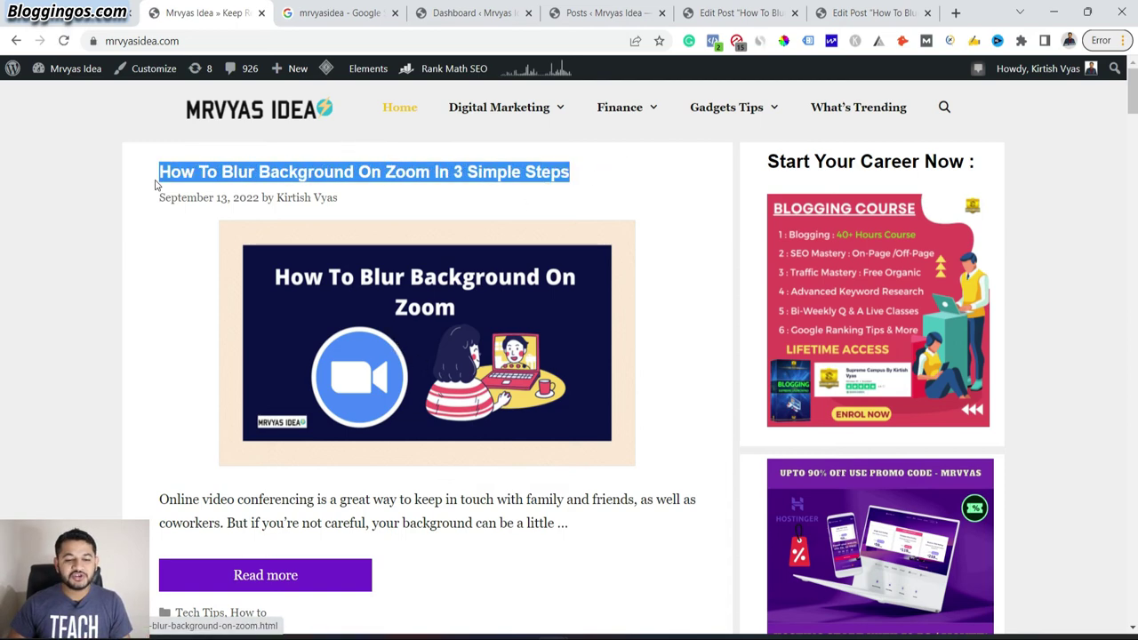
pyautogui.scroll(-3, 373, 382)
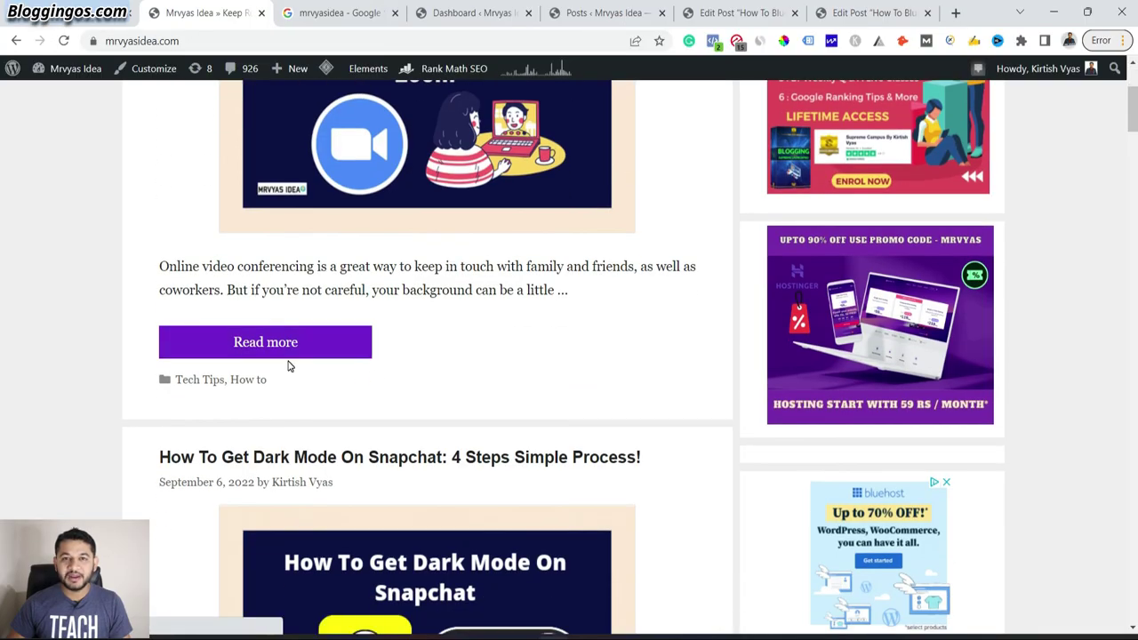
pyautogui.click(292, 353)
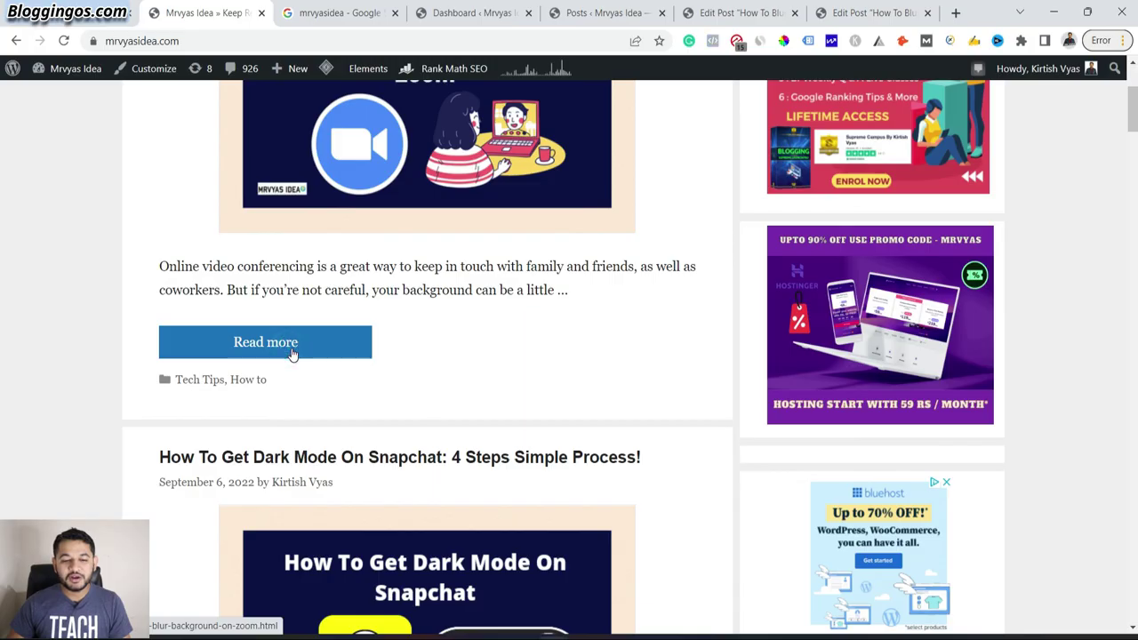